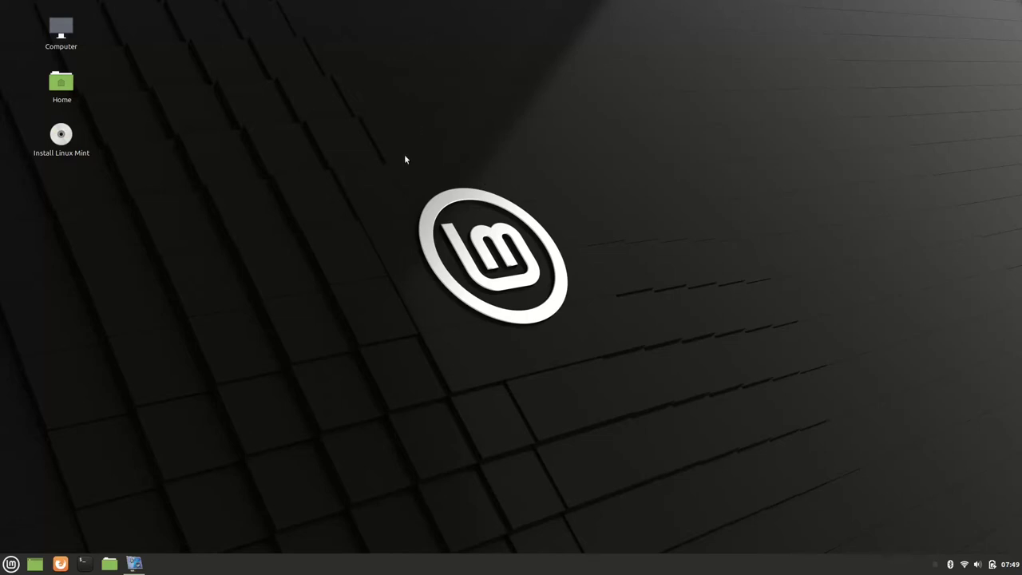
- Open the application search, test the keyboard layout by entering "qwerty", and clear the text
{"action": "left_click", "coordinate": [11, 564]}
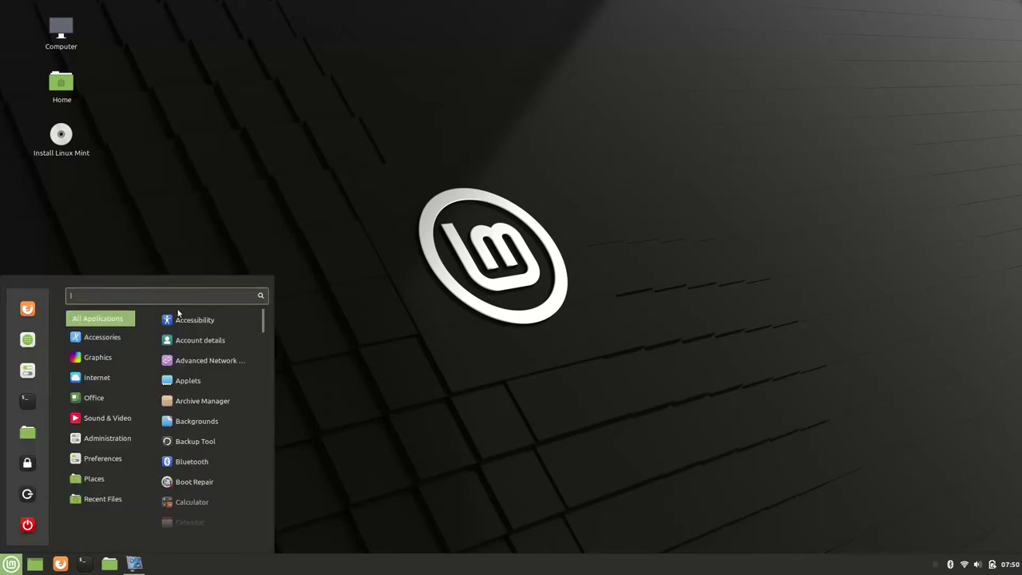
{"action": "type", "text": "qwe"}
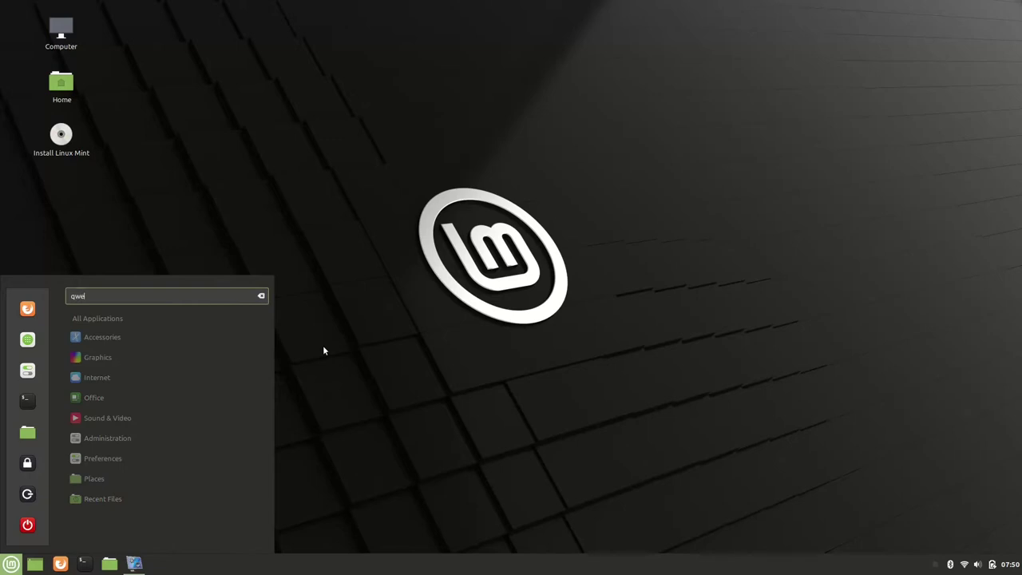
{"action": "type", "text": "rty"}
{"action": "key", "text": "BackSpace"}
{"action": "key", "text": "BackSpace"}
{"action": "key", "text": "BackSpace"}
{"action": "key", "text": "BackSpace"}
{"action": "key", "text": "BackSpace"}
- Search the applications for "disk" and open the Disks utility
{"action": "type", "text": "dis"}
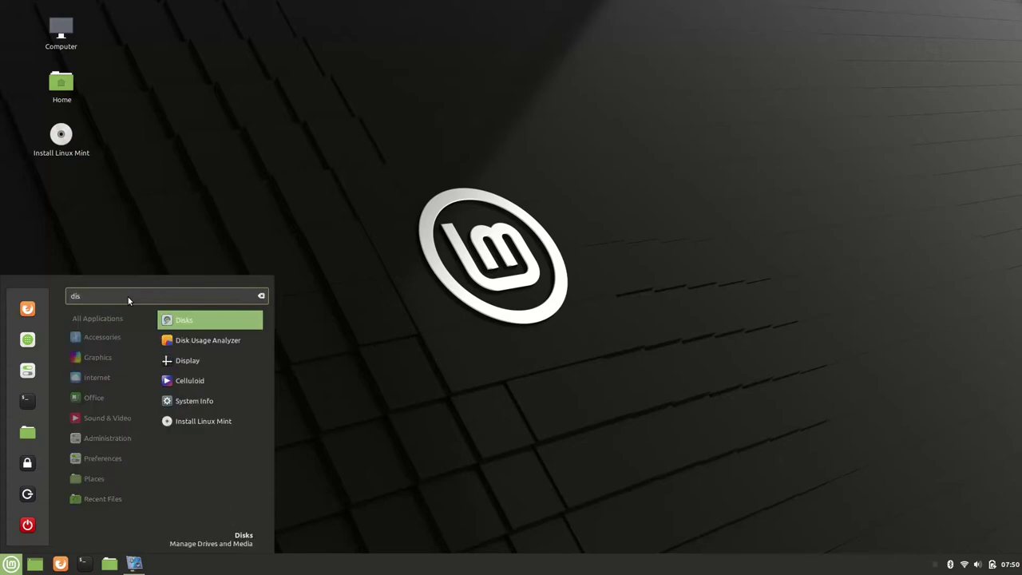
{"action": "type", "text": "lk"}
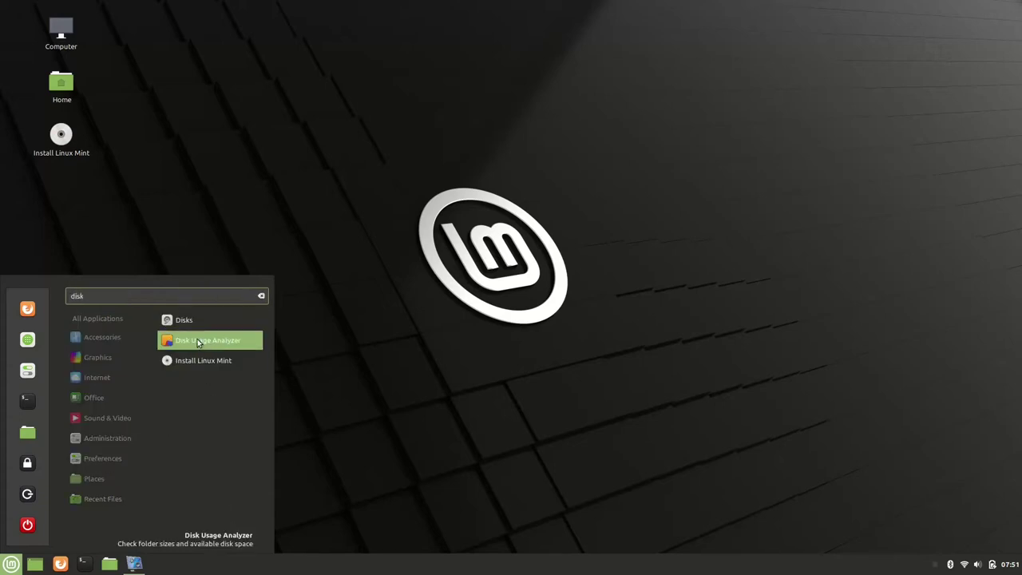
{"action": "left_click", "coordinate": [190, 321]}
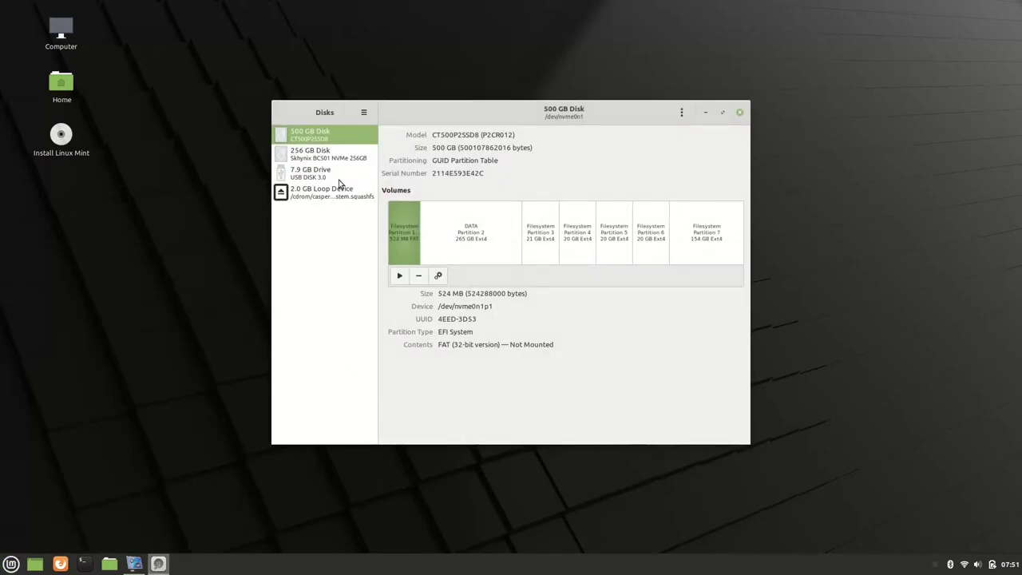
- Examine the partitions of the 256 GB Skhynix disk, including the Acer, Recovery, free space and Ext4 volumes
{"action": "left_click", "coordinate": [321, 158]}
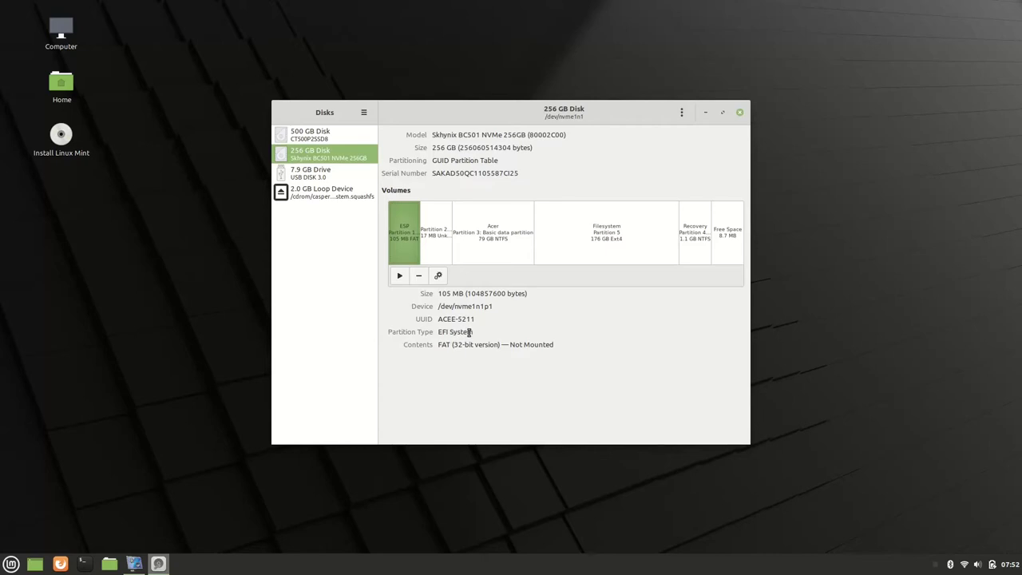
{"action": "left_click", "coordinate": [435, 233]}
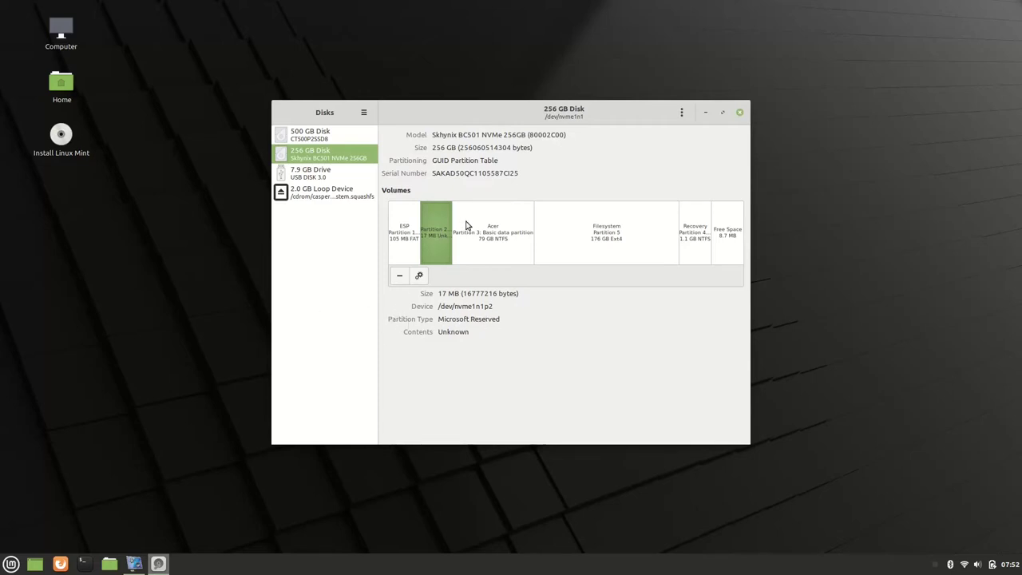
{"action": "left_click", "coordinate": [491, 235]}
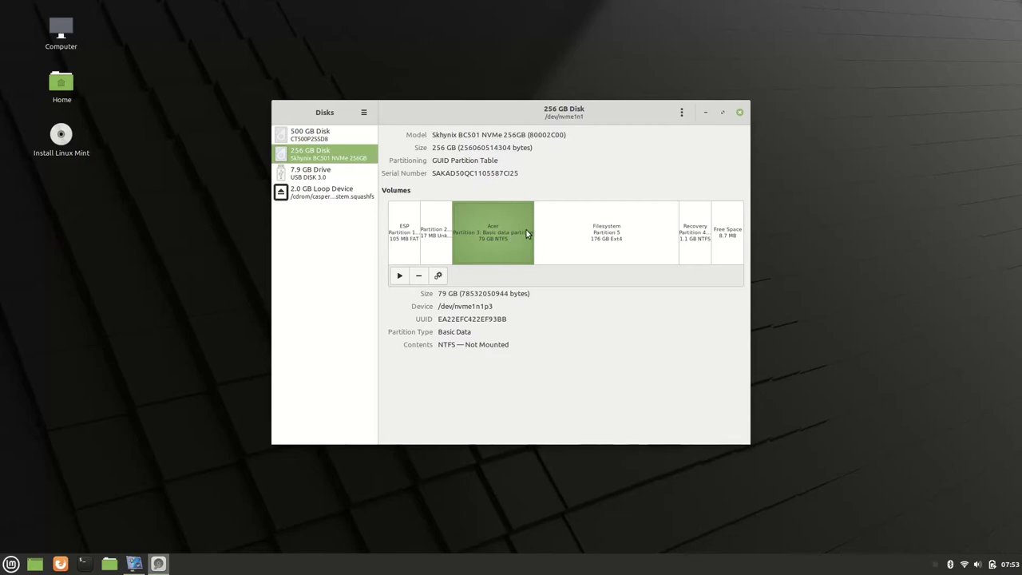
{"action": "left_click", "coordinate": [695, 228]}
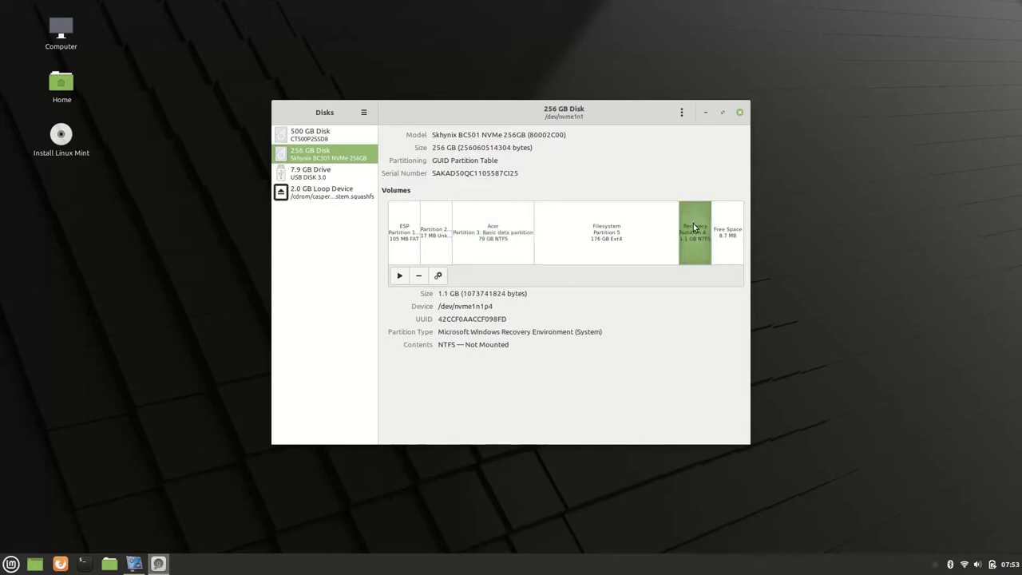
{"action": "left_click", "coordinate": [730, 234]}
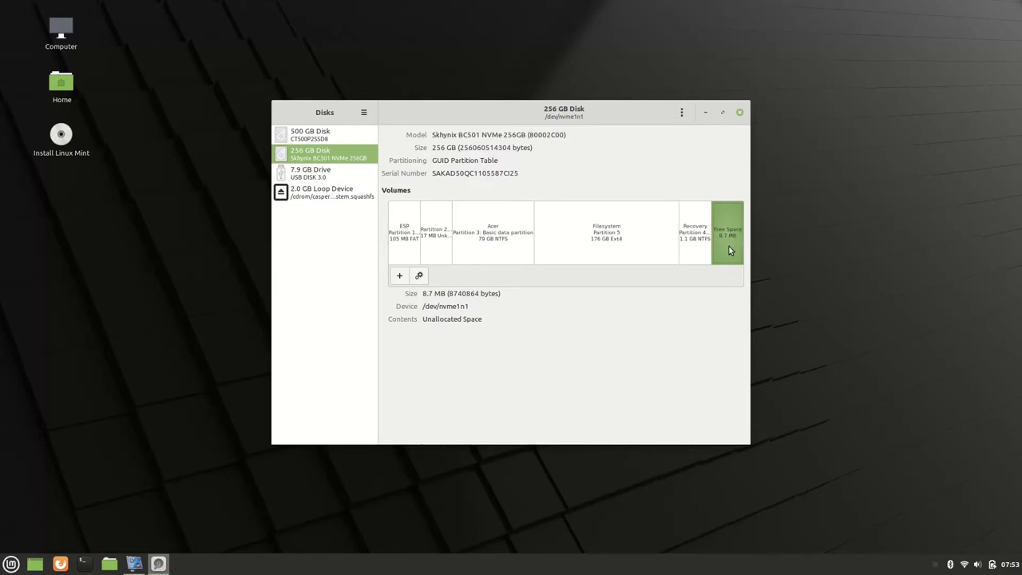
{"action": "left_click", "coordinate": [497, 233]}
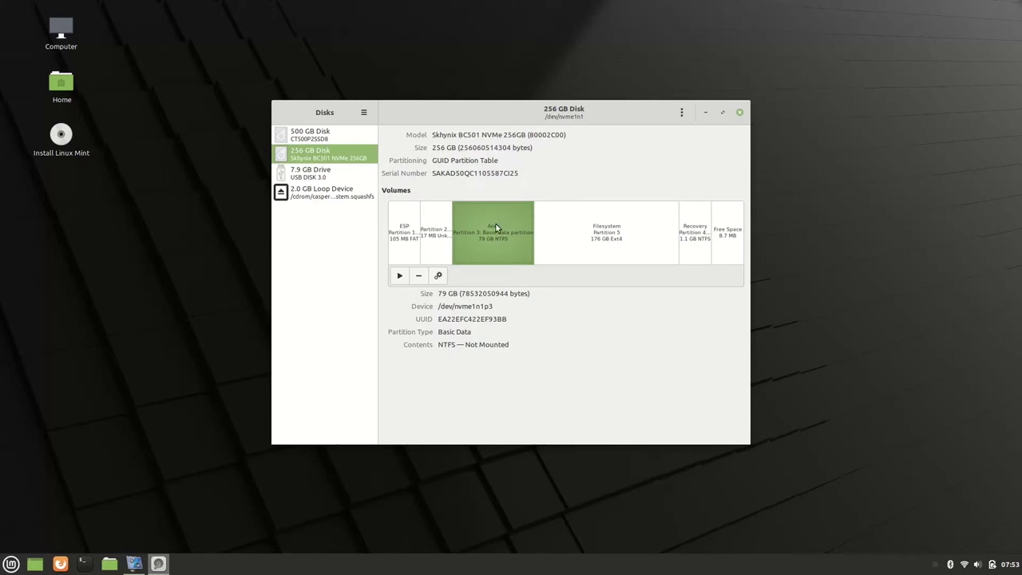
{"action": "left_click", "coordinate": [602, 230]}
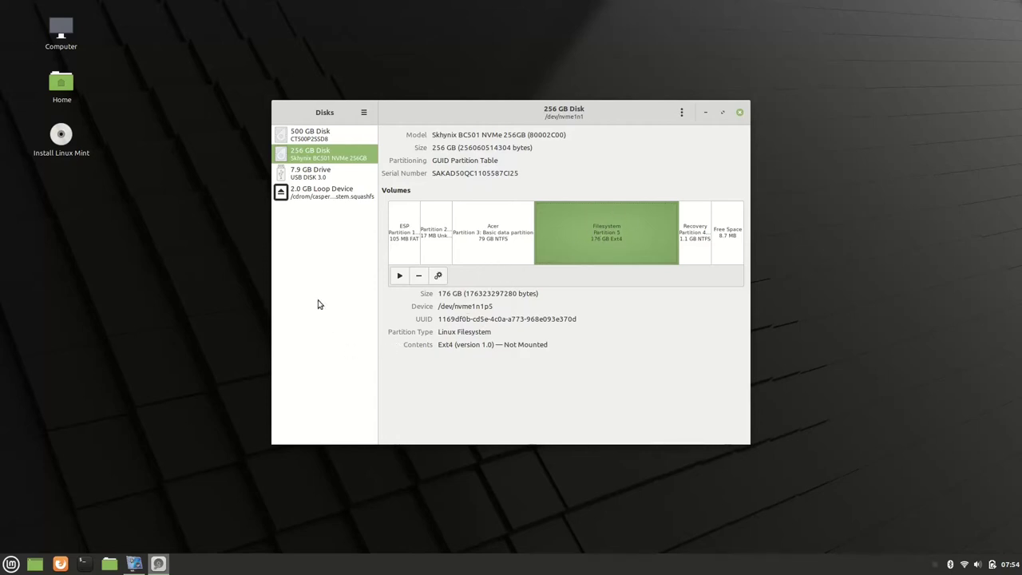
- Examine the partitions of the 500 GB disk one by one, from DATA partition 2 through partition 7
{"action": "left_click", "coordinate": [320, 141]}
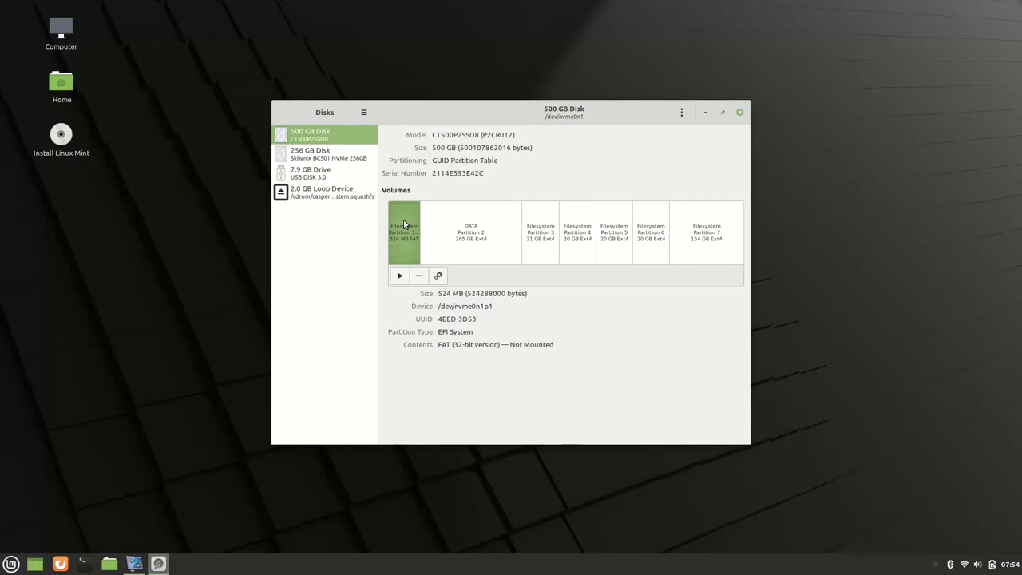
{"action": "left_click", "coordinate": [460, 233]}
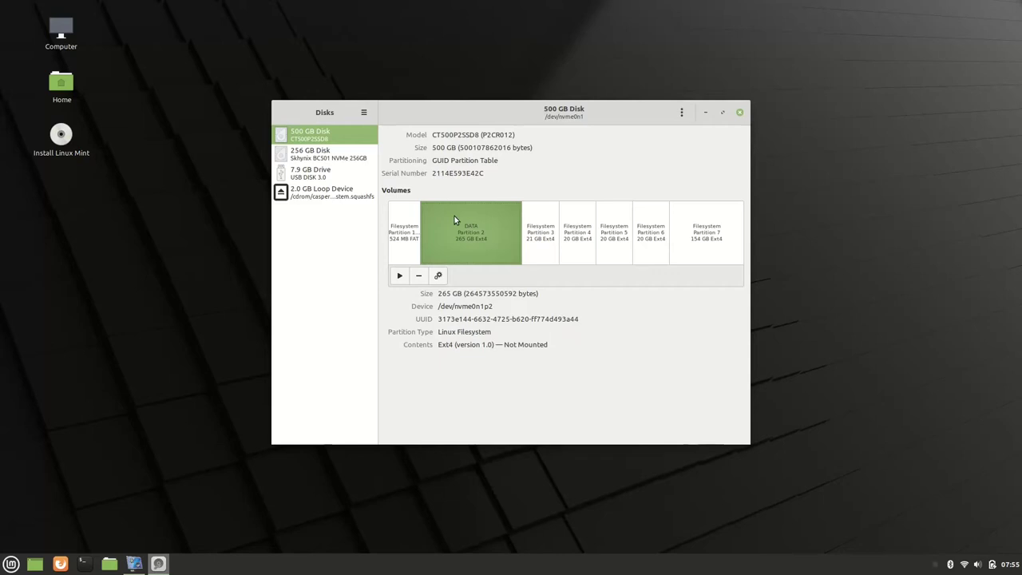
{"action": "left_click", "coordinate": [539, 231]}
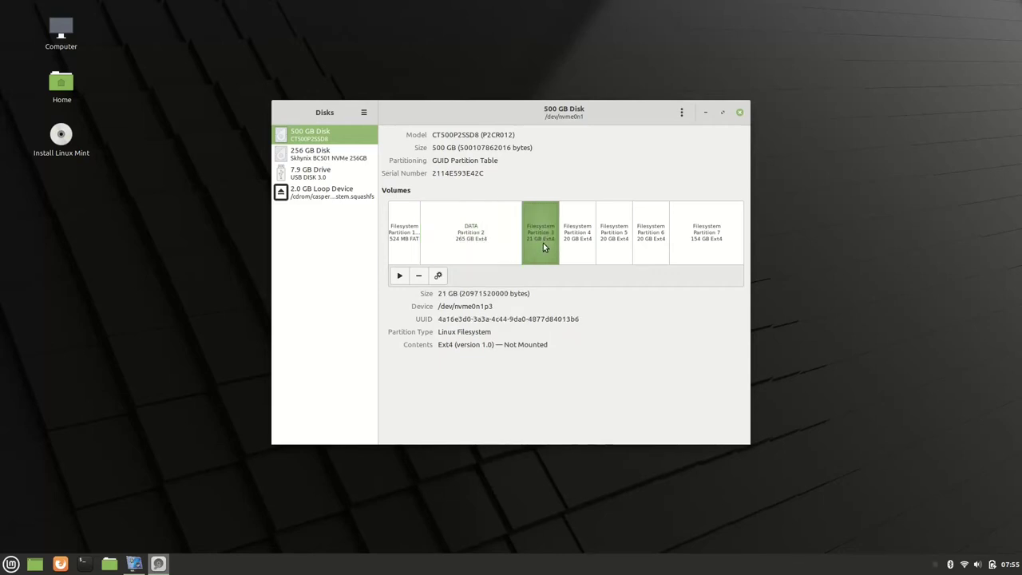
{"action": "left_click", "coordinate": [574, 246]}
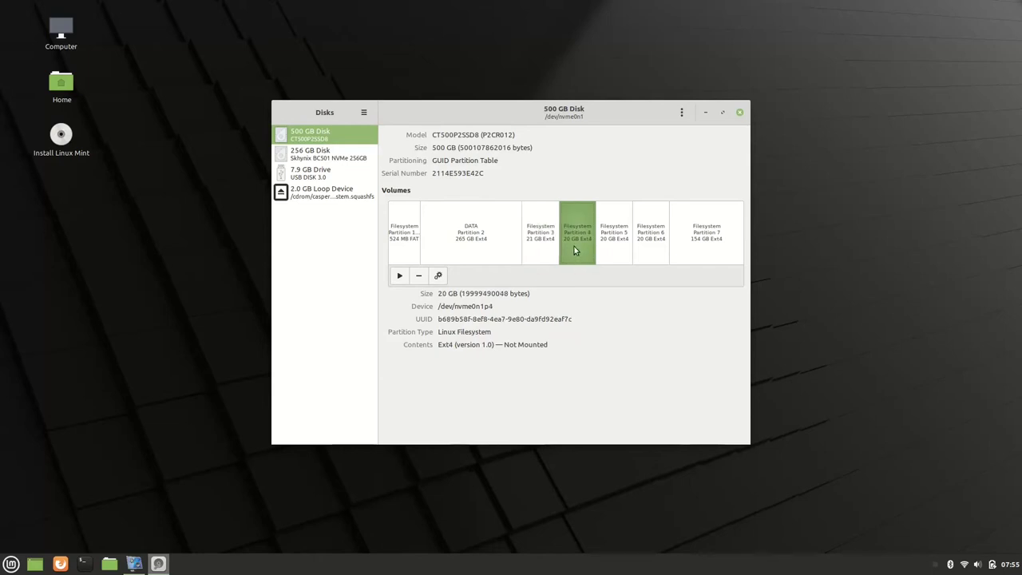
{"action": "left_click", "coordinate": [621, 249]}
{"action": "left_click", "coordinate": [648, 245]}
{"action": "left_click", "coordinate": [710, 245]}
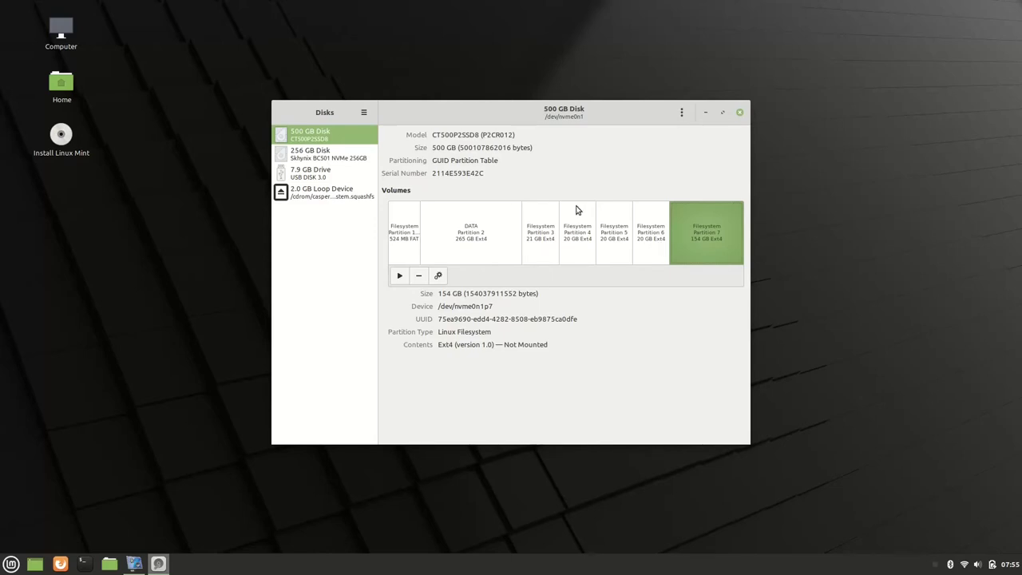
- Review the Ext4 partition 5 on the 256 GB disk again and return to the 500 GB disk
{"action": "left_click", "coordinate": [321, 160]}
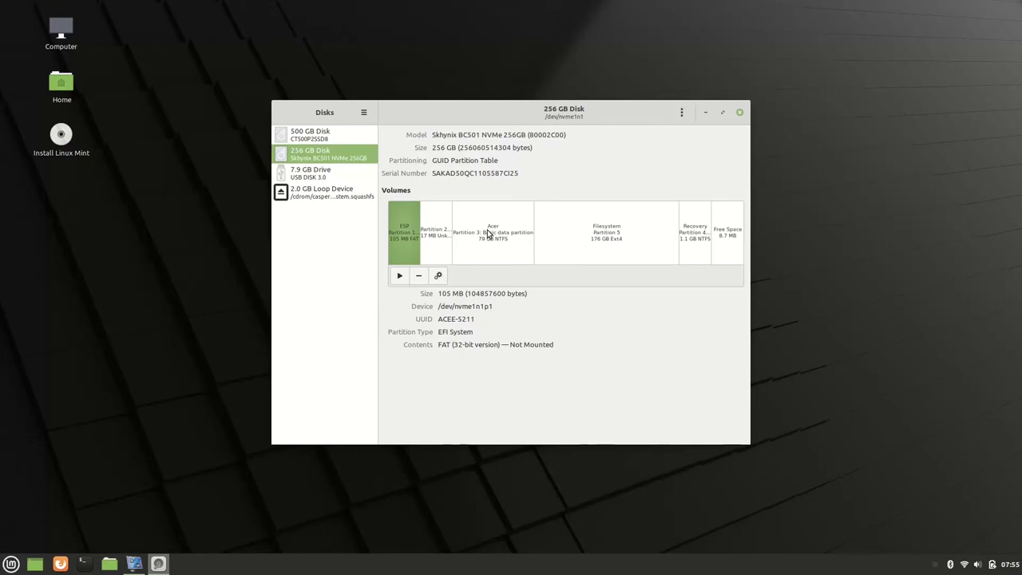
{"action": "left_click", "coordinate": [598, 230]}
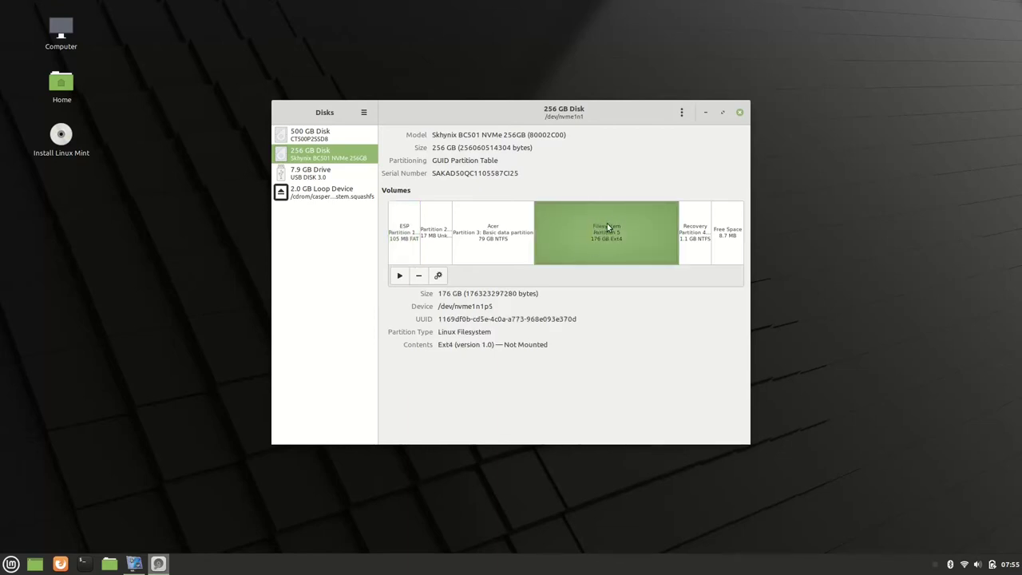
{"action": "left_click", "coordinate": [334, 137]}
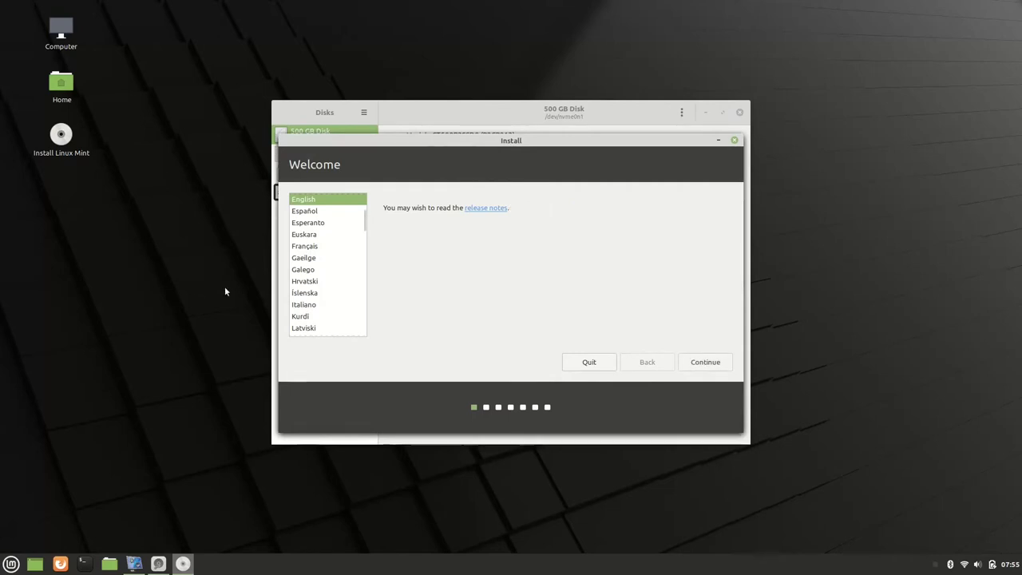
- Set the installer language to Français, accept the French keyboard layout, and enable installation of the multimedia codecs
{"action": "left_click", "coordinate": [311, 251]}
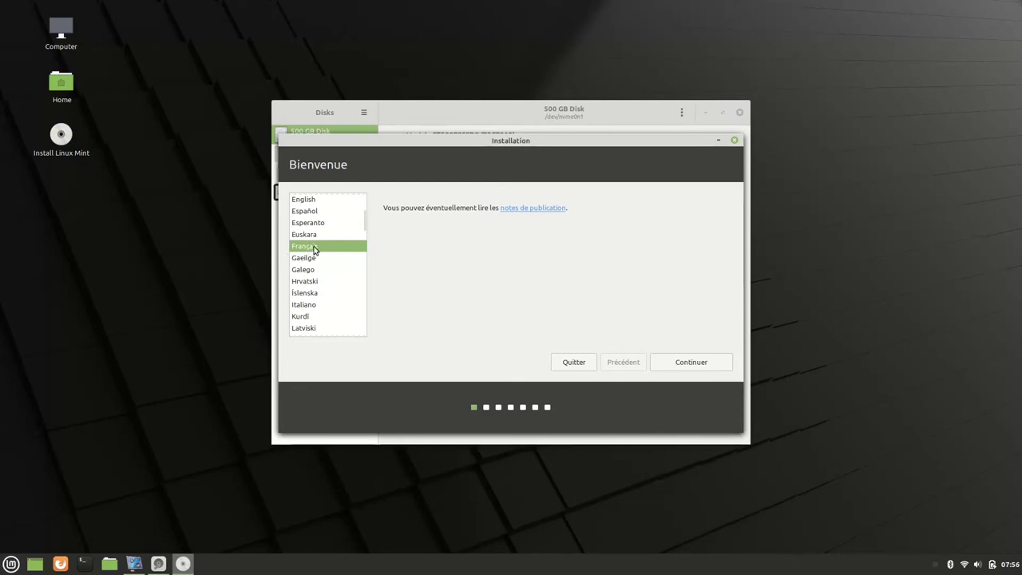
{"action": "left_click", "coordinate": [691, 363]}
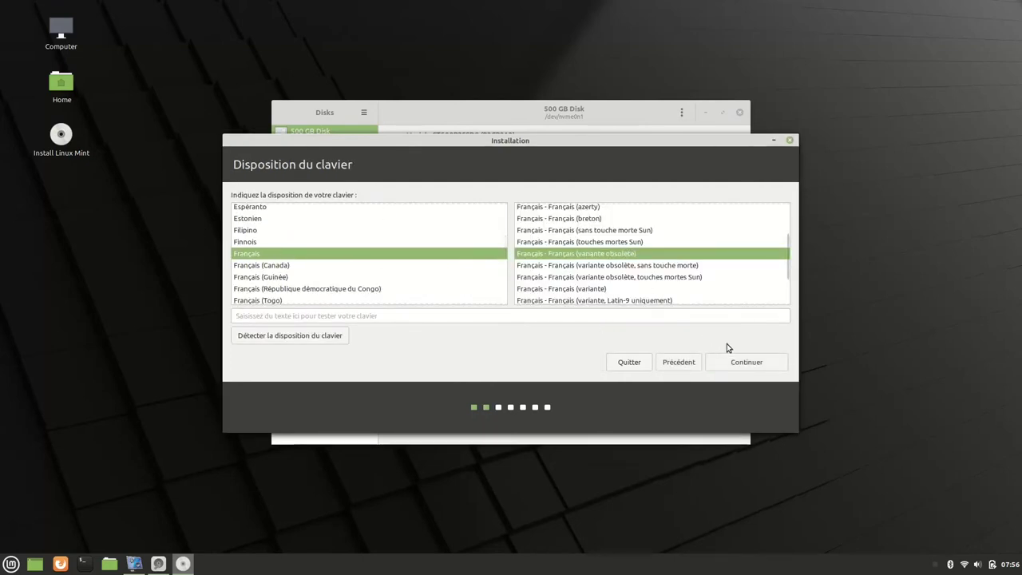
{"action": "left_click", "coordinate": [735, 364]}
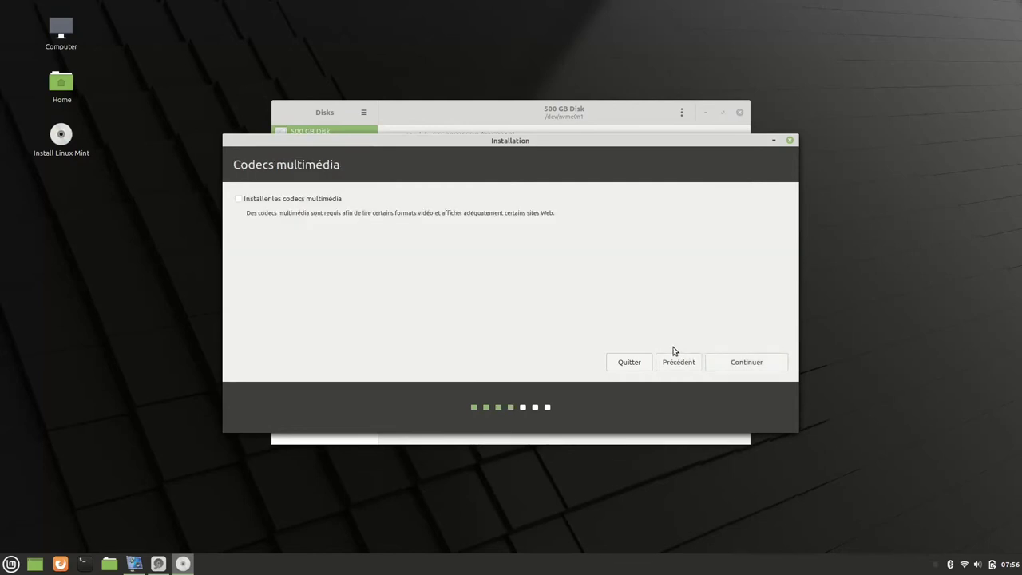
{"action": "left_click", "coordinate": [238, 199]}
{"action": "left_click", "coordinate": [742, 362]}
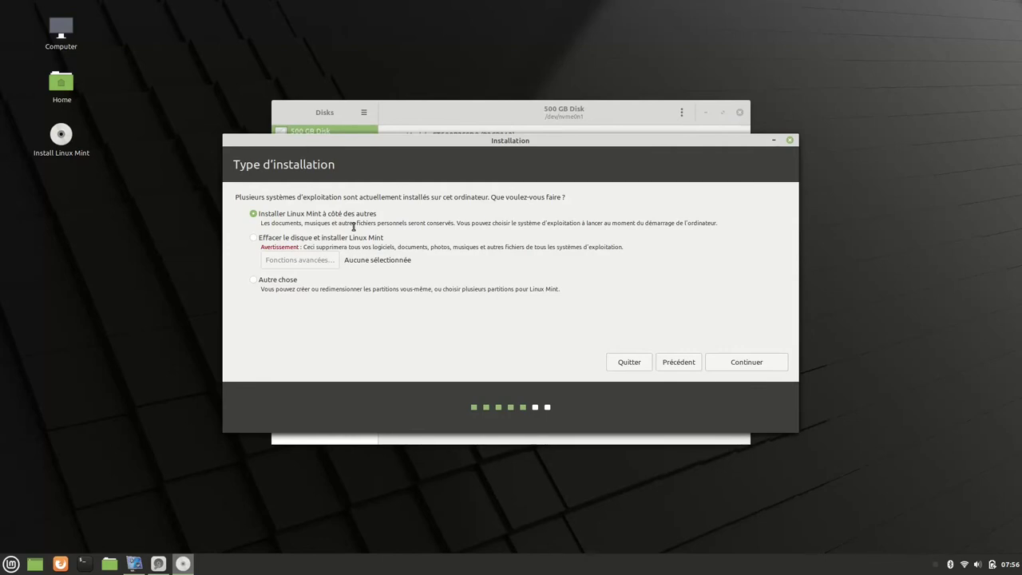
- Preview the install-alongside allocation, compare it with partition 5 of the 256 GB disk in Disks, and return to the installation type choice
{"action": "left_click", "coordinate": [752, 362]}
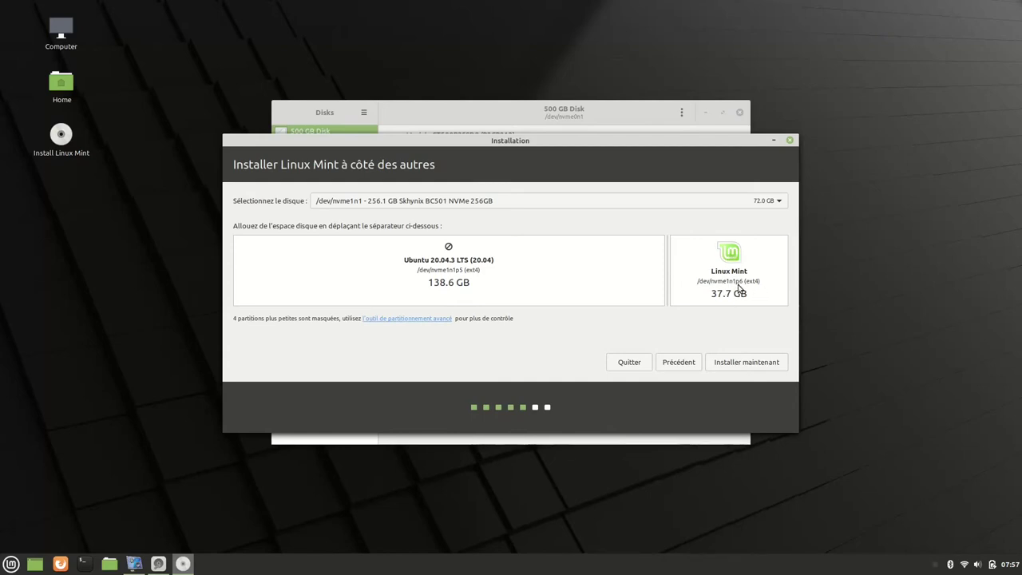
{"action": "left_click", "coordinate": [590, 111]}
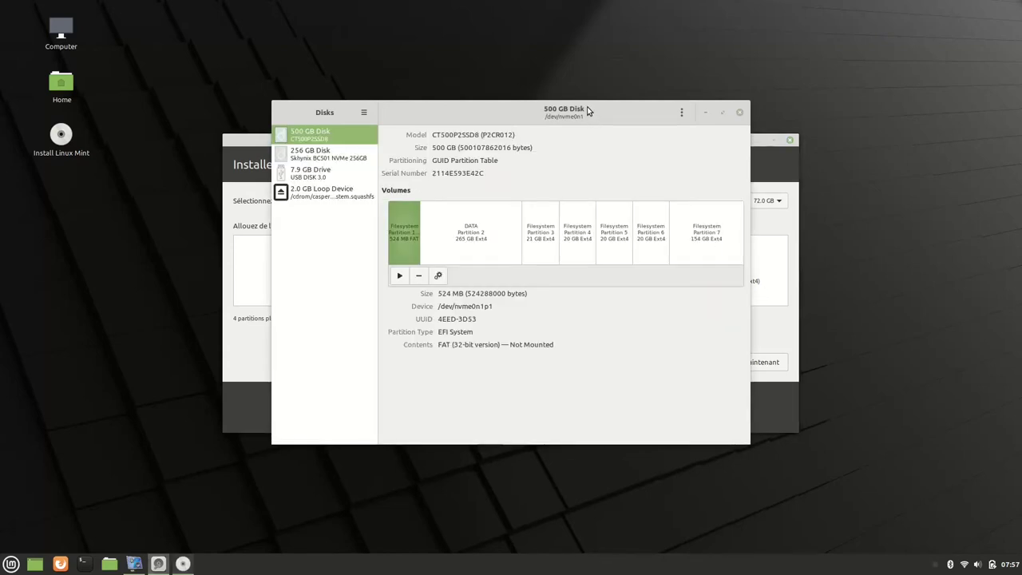
{"action": "left_click", "coordinate": [325, 159]}
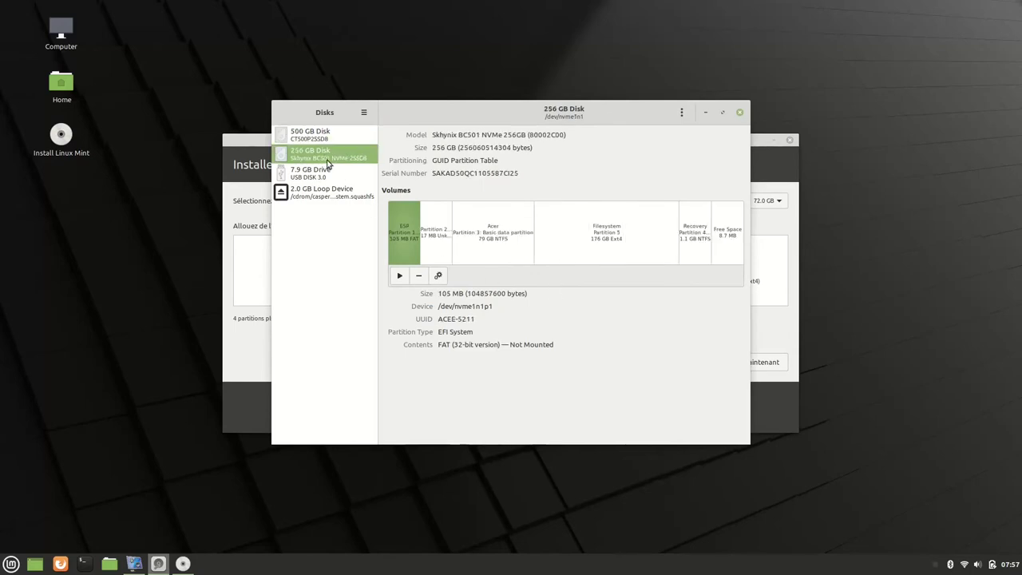
{"action": "left_click", "coordinate": [607, 238]}
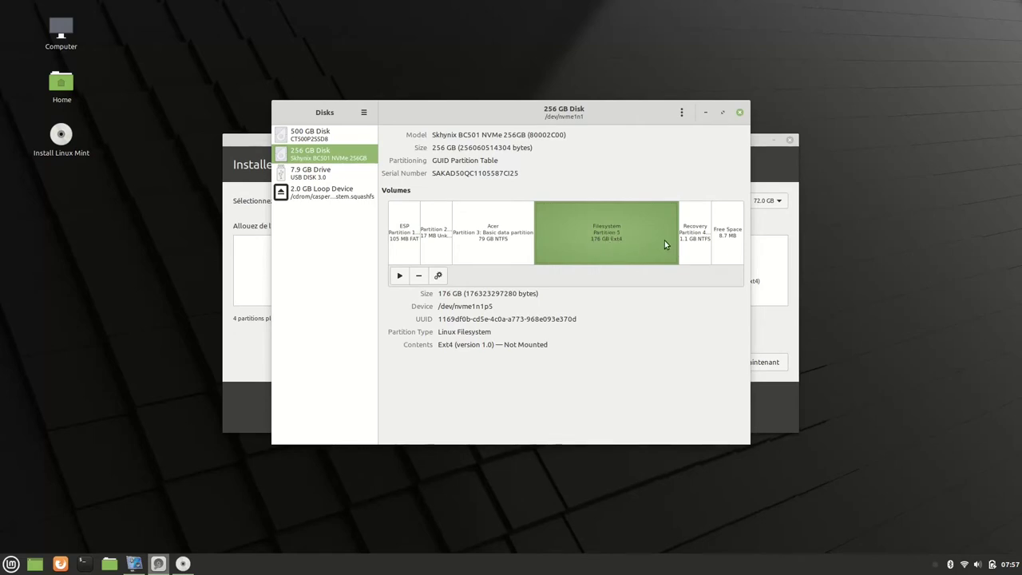
{"action": "left_click", "coordinate": [760, 144]}
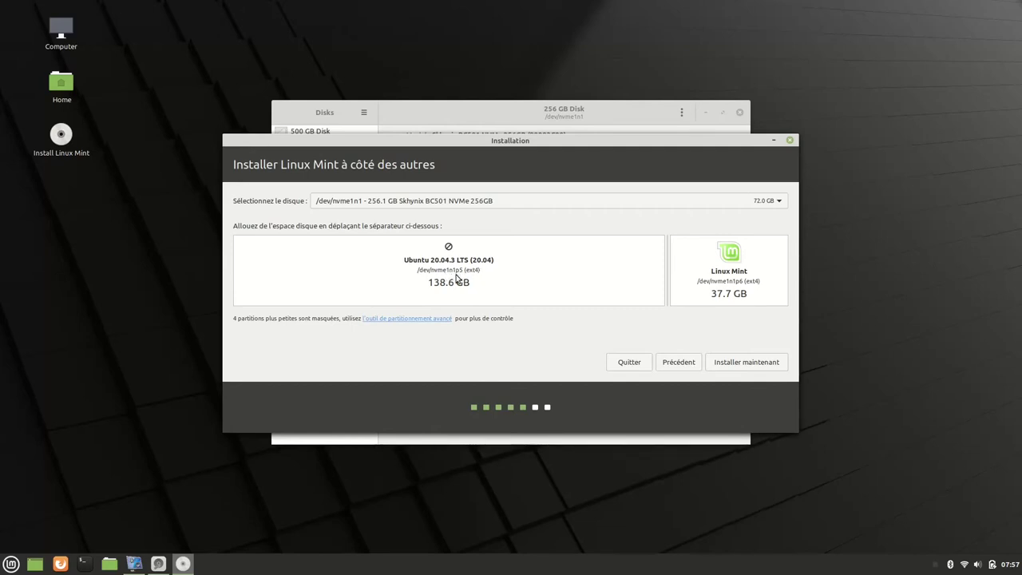
{"action": "left_click", "coordinate": [674, 364]}
- Delete the 20 GB Ext4 partition 6 from the 500 GB disk in Disks
{"action": "left_click", "coordinate": [556, 120]}
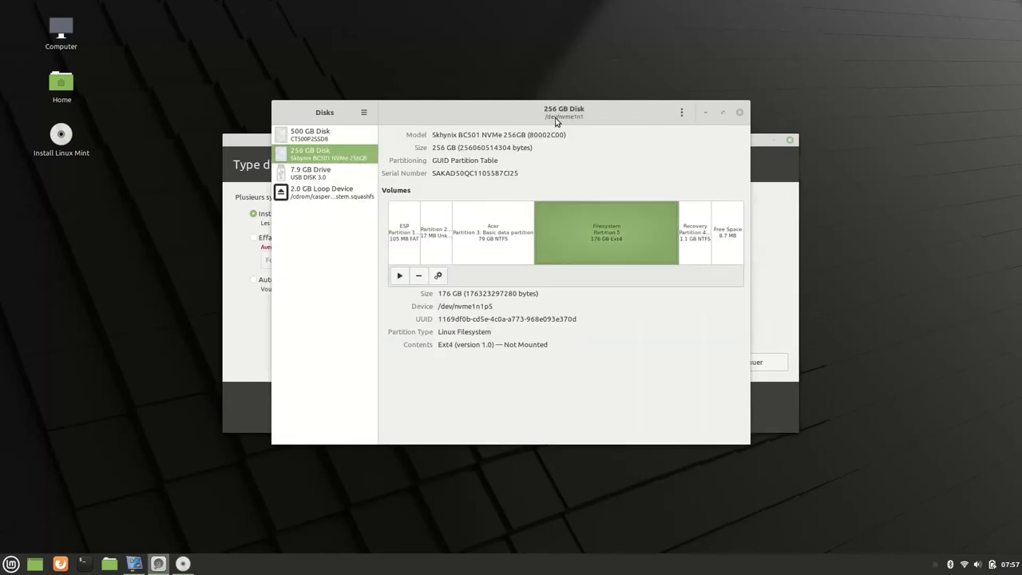
{"action": "left_click", "coordinate": [310, 136]}
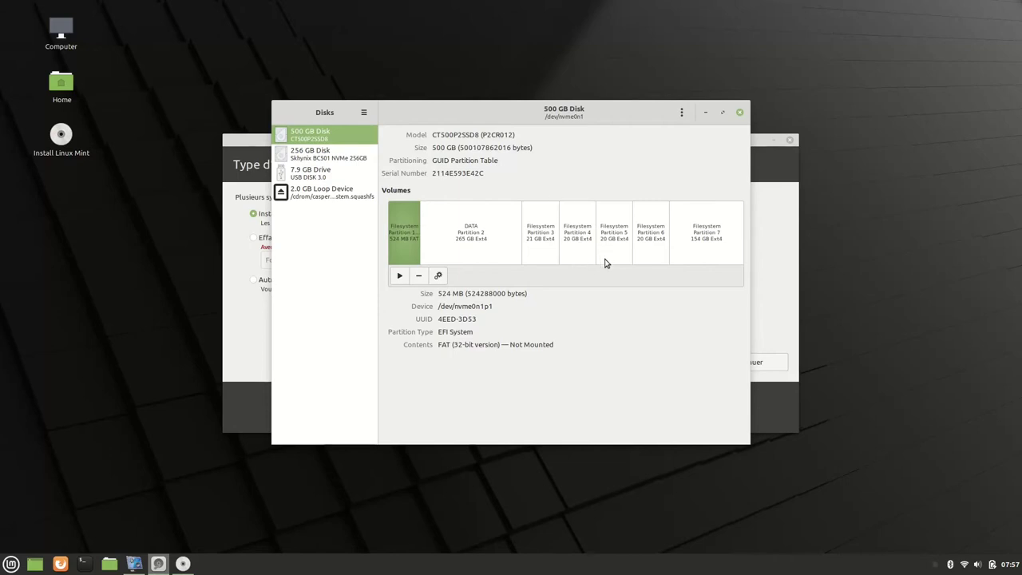
{"action": "left_click", "coordinate": [655, 234]}
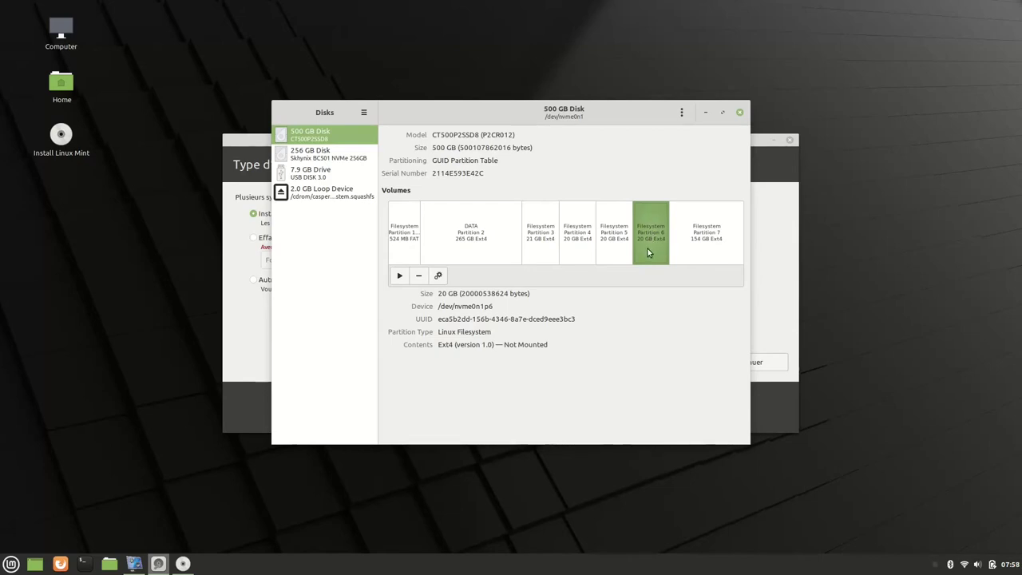
{"action": "left_click", "coordinate": [418, 277]}
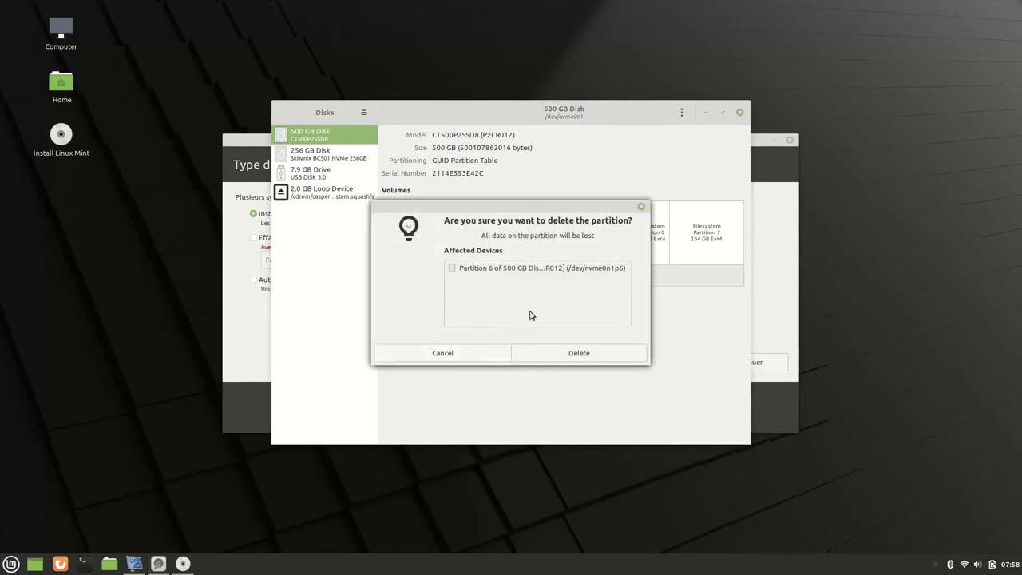
{"action": "left_click", "coordinate": [572, 356]}
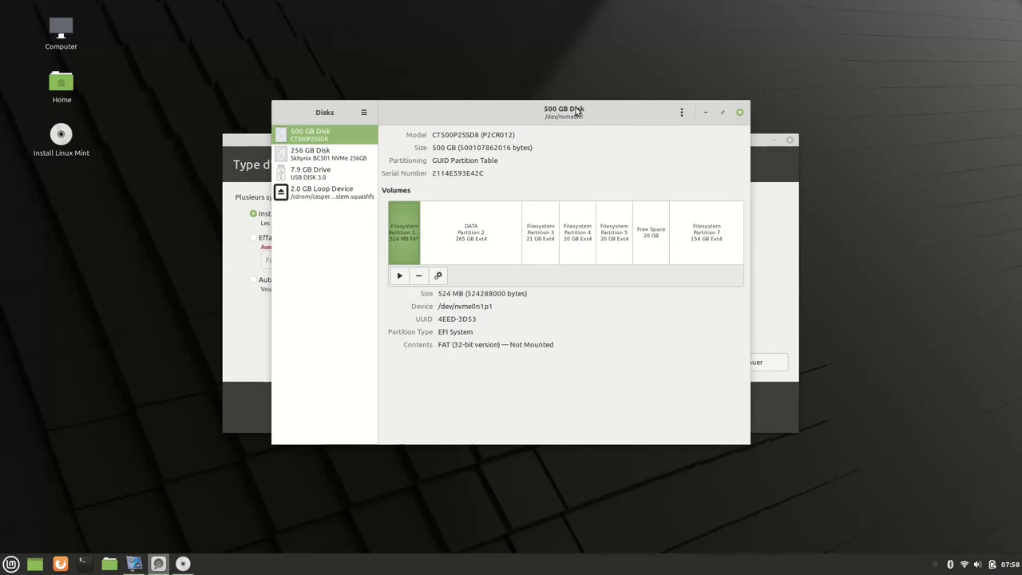
{"action": "left_click", "coordinate": [867, 294]}
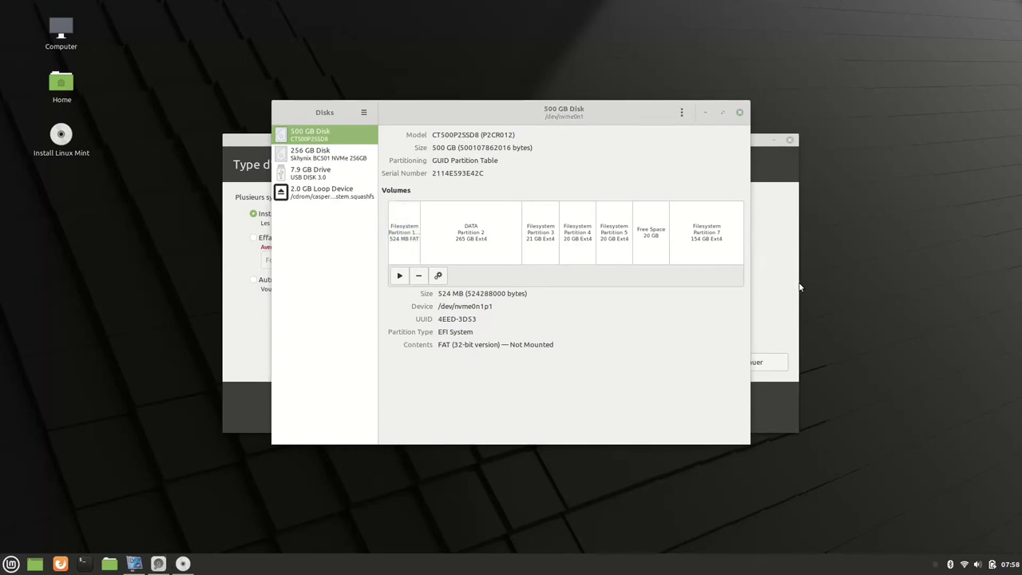
- Refresh the installation type choice by going back to the multimedia codecs page, then request installing Linux Mint alongside the other systems
{"action": "left_click", "coordinate": [773, 295]}
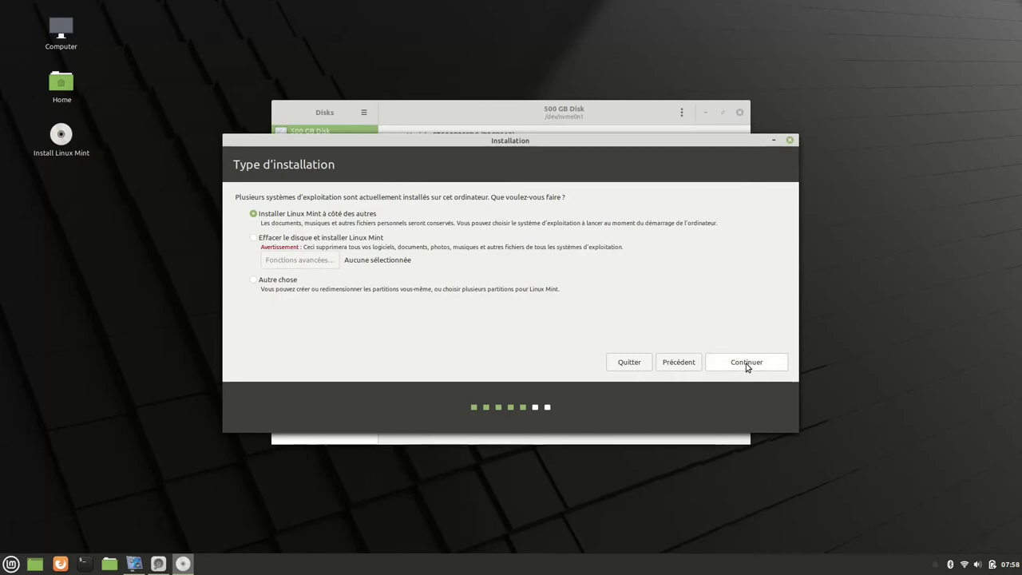
{"action": "left_click", "coordinate": [680, 364]}
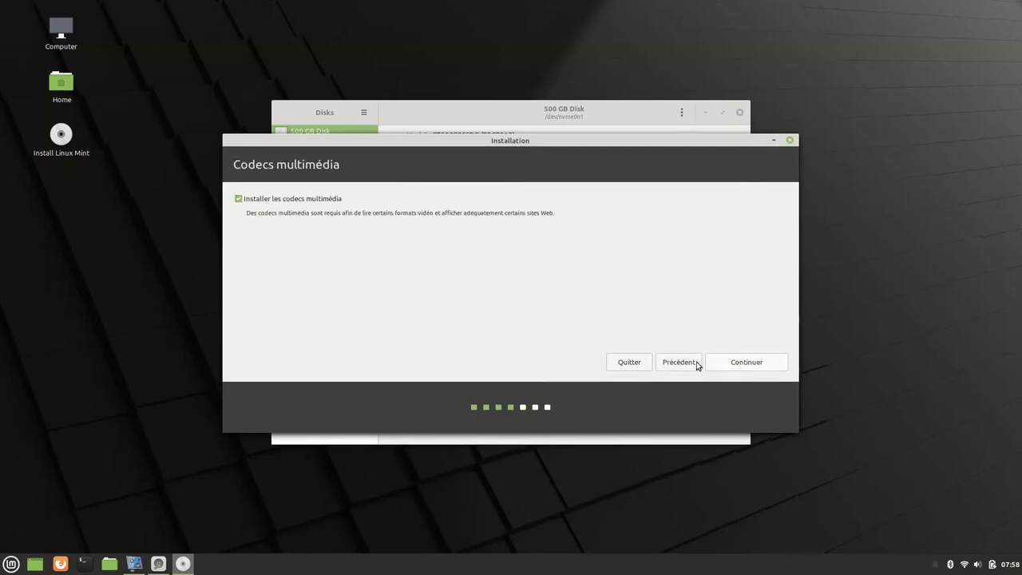
{"action": "left_click", "coordinate": [745, 362]}
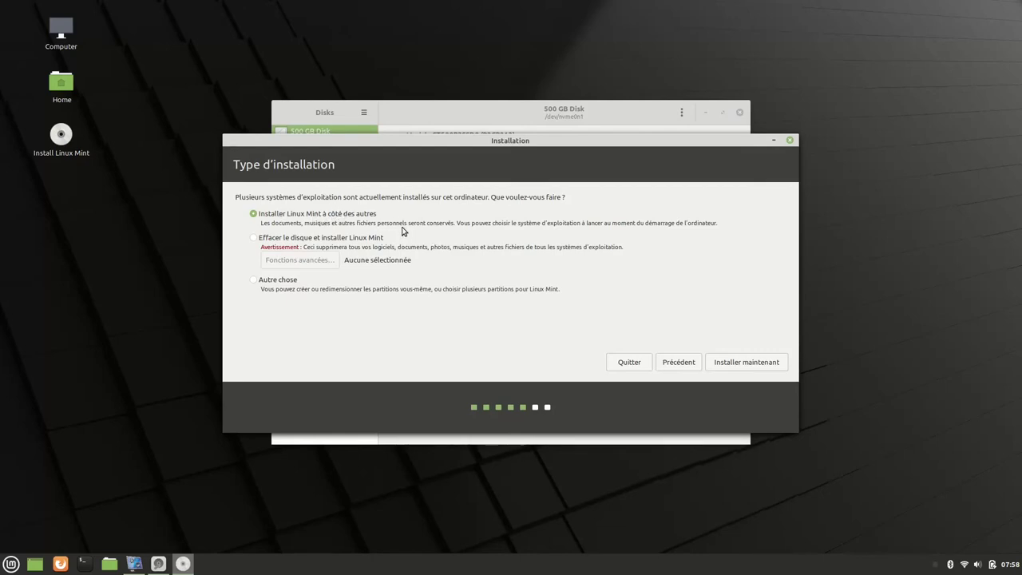
{"action": "left_click", "coordinate": [748, 364]}
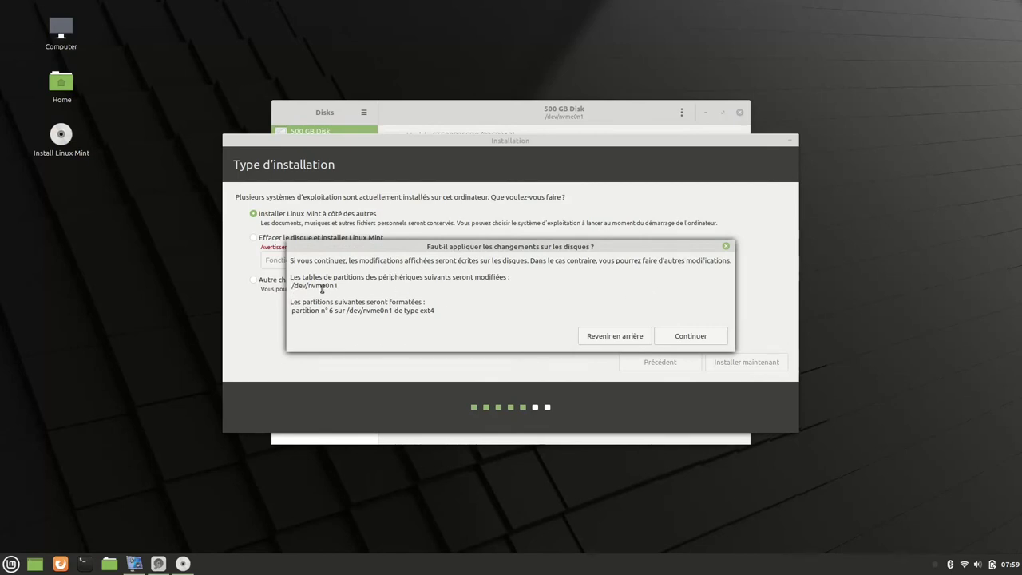
- Compare the /dev/nvme0n1 device in the installer's disk-change confirmation with the 500 GB disk's device name in Disks
{"action": "left_click_drag", "start_coordinate": [293, 283], "coordinate": [337, 286]}
{"action": "left_click", "coordinate": [456, 118]}
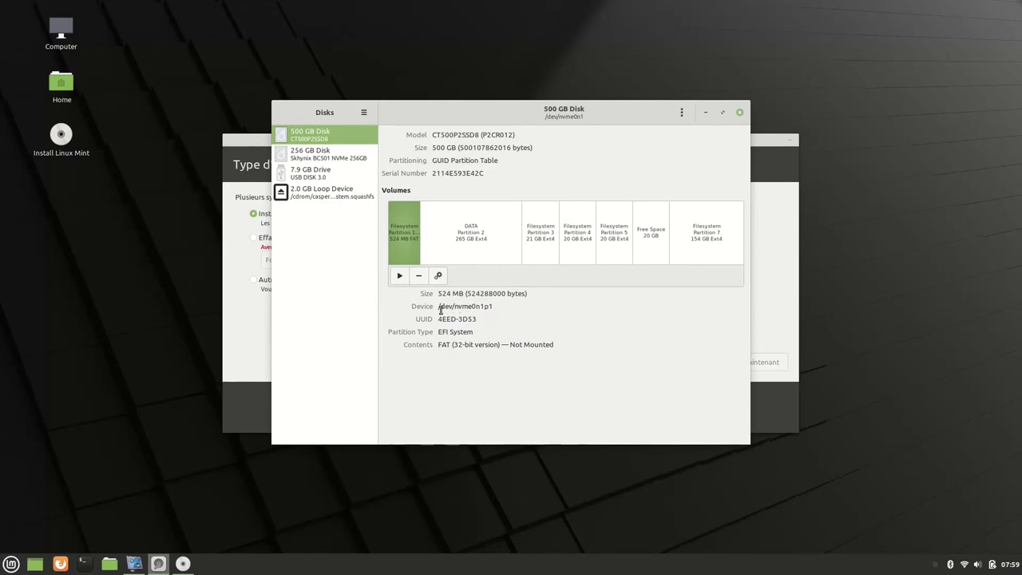
{"action": "left_click", "coordinate": [245, 144]}
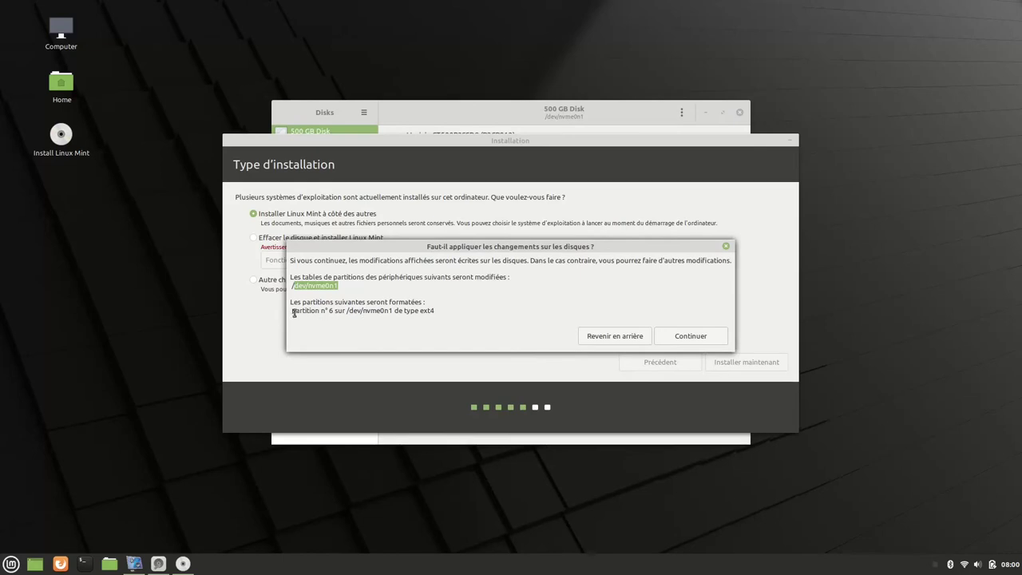
{"action": "left_click", "coordinate": [532, 115]}
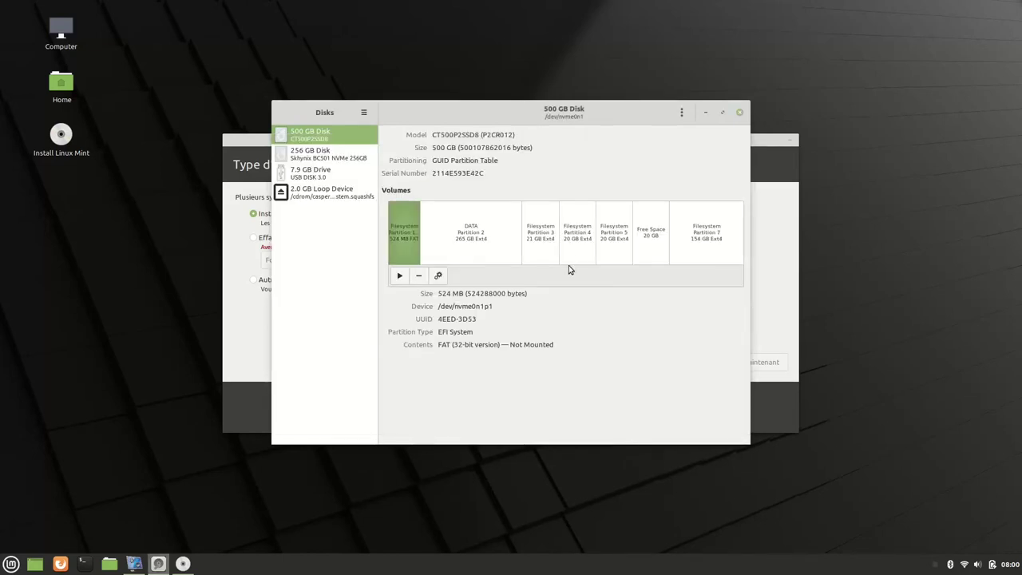
- Examine the 500 GB disk's partitions 1 to 5 and its 20 GB free space to identify where partition 6 goes
{"action": "left_click", "coordinate": [651, 237]}
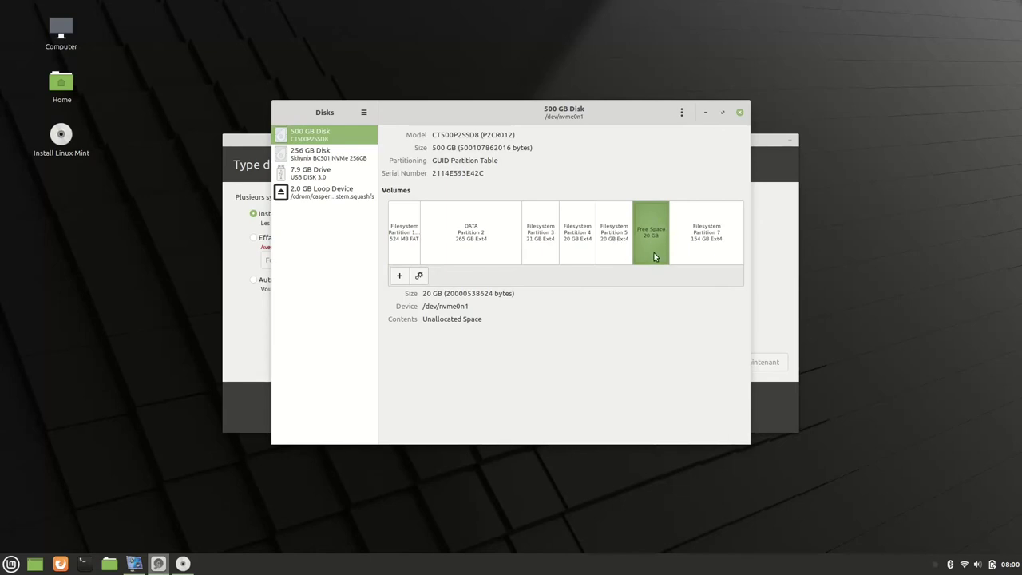
{"action": "left_click", "coordinate": [409, 233]}
{"action": "left_click", "coordinate": [488, 240]}
{"action": "left_click", "coordinate": [547, 236]}
{"action": "left_click", "coordinate": [578, 234]}
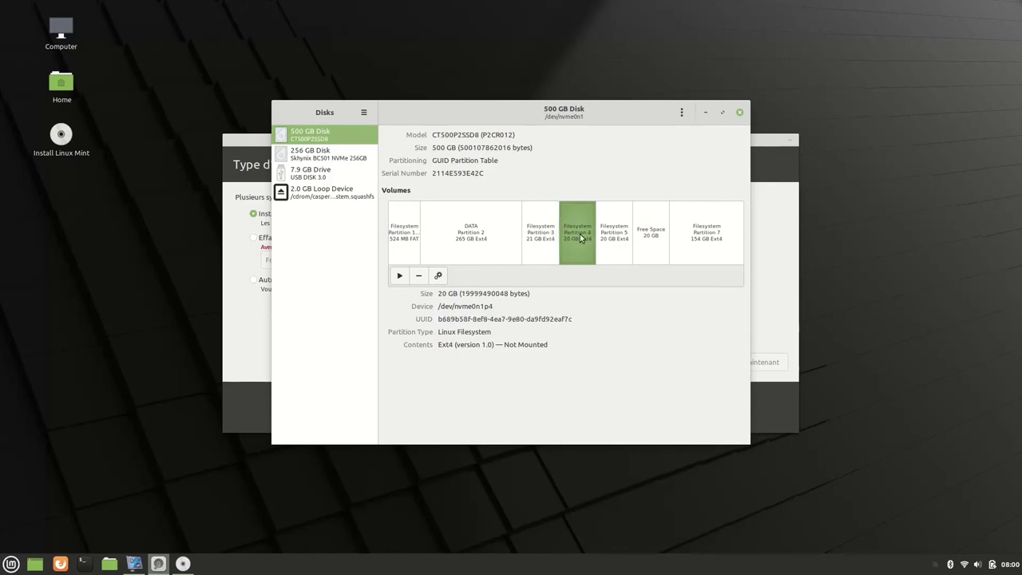
{"action": "left_click", "coordinate": [615, 243]}
{"action": "left_click", "coordinate": [658, 238]}
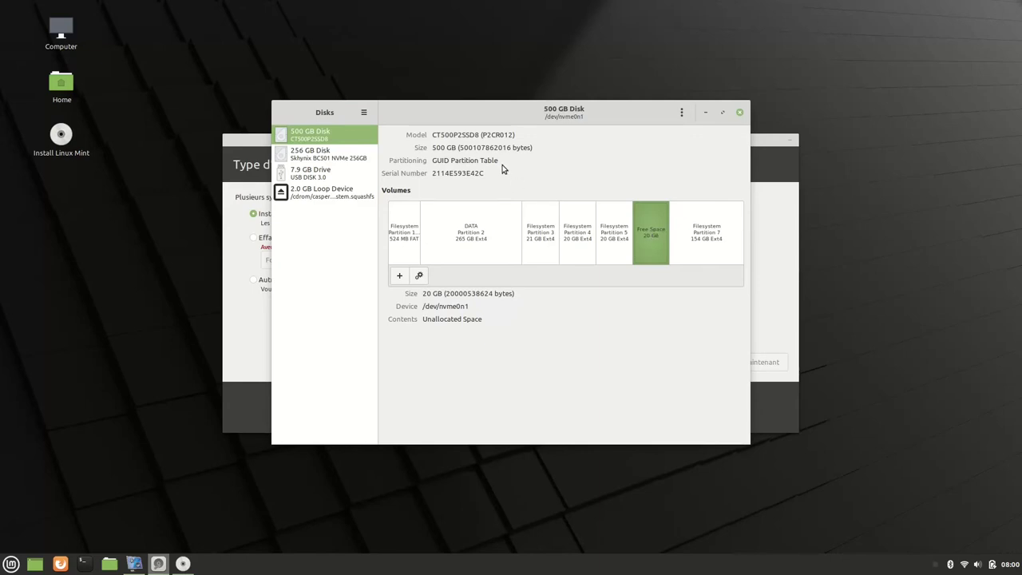
- Decline the pending disk changes in the installer and open manual partitioning with the "Autre chose" option
{"action": "left_click", "coordinate": [765, 361]}
{"action": "left_click", "coordinate": [605, 336]}
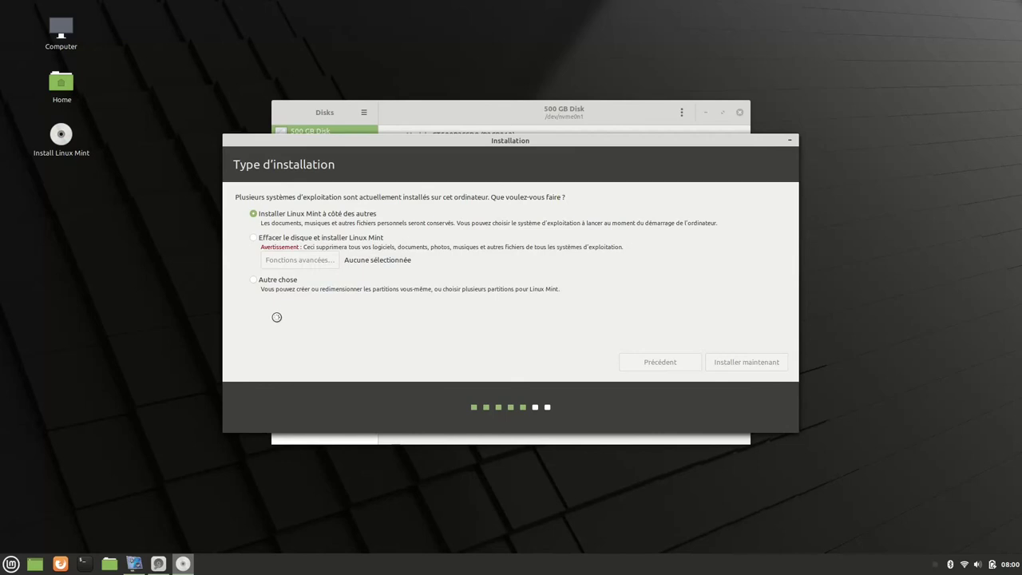
{"action": "left_click", "coordinate": [253, 280]}
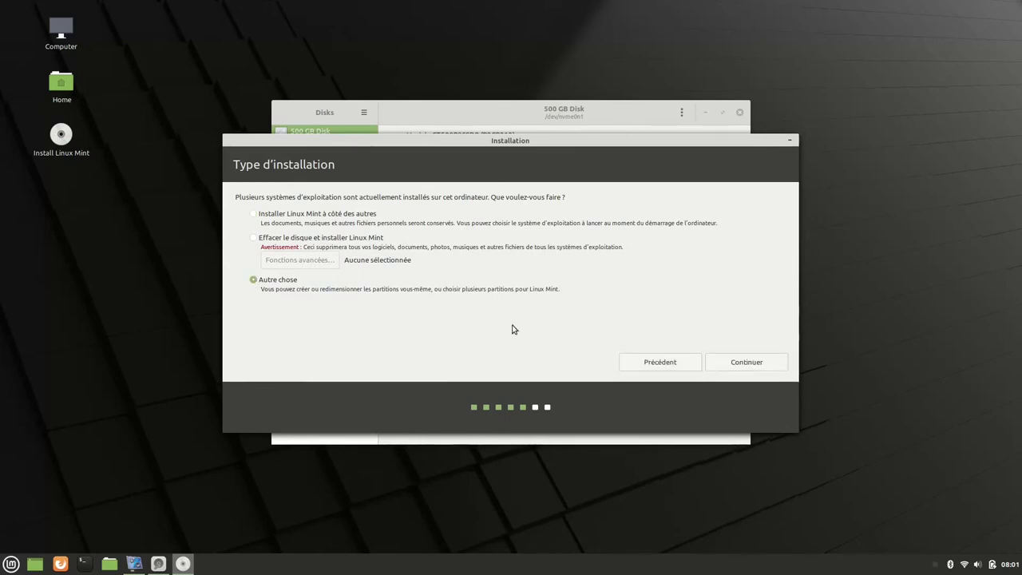
{"action": "left_click", "coordinate": [724, 363]}
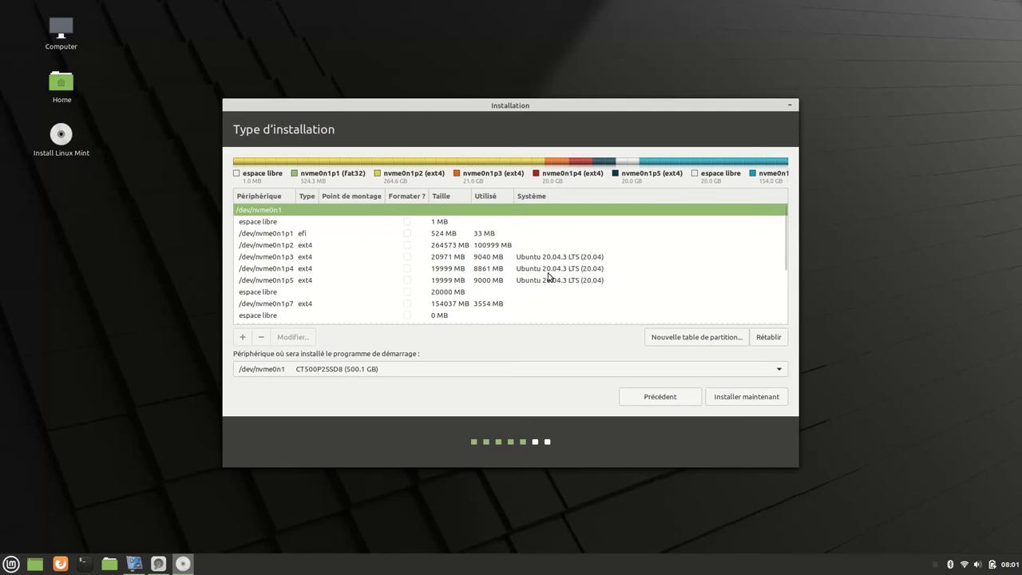
- Review the existing Ubuntu partitions nvme0n1p3, nvme0n1p4 and nvme0n1p5 in the installer's partition table
{"action": "left_click", "coordinate": [493, 260]}
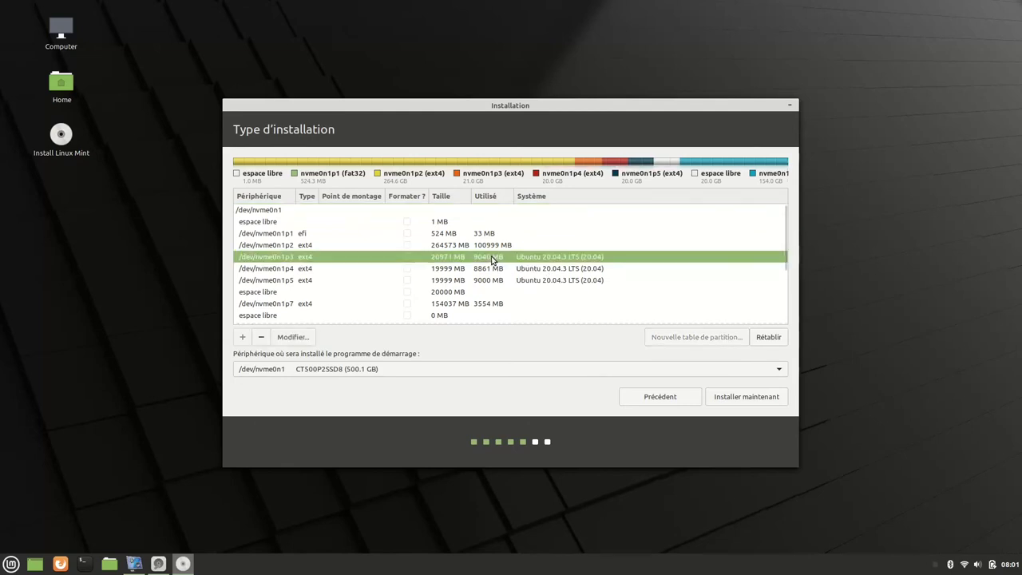
{"action": "left_click", "coordinate": [488, 271]}
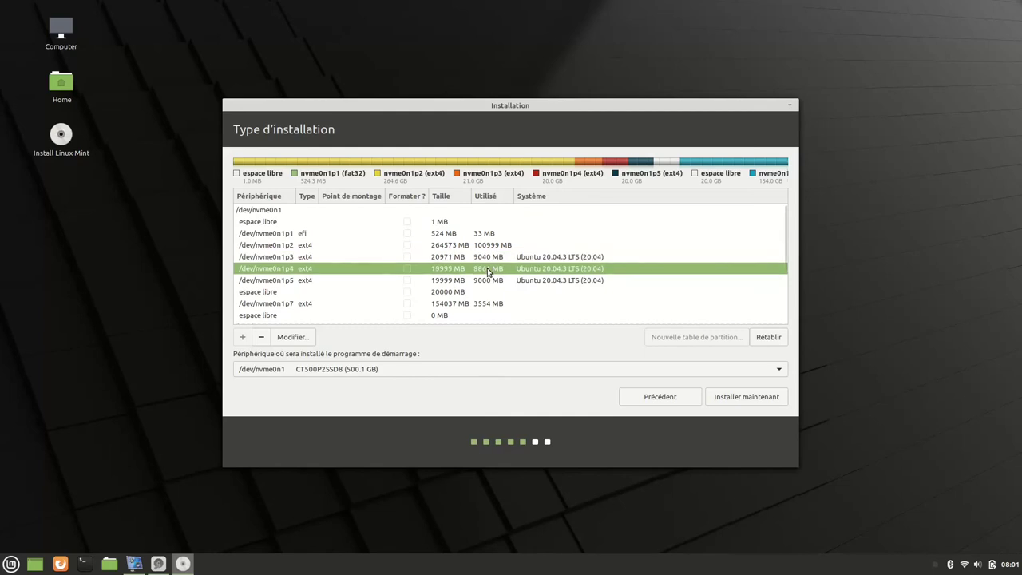
{"action": "left_click", "coordinate": [490, 283]}
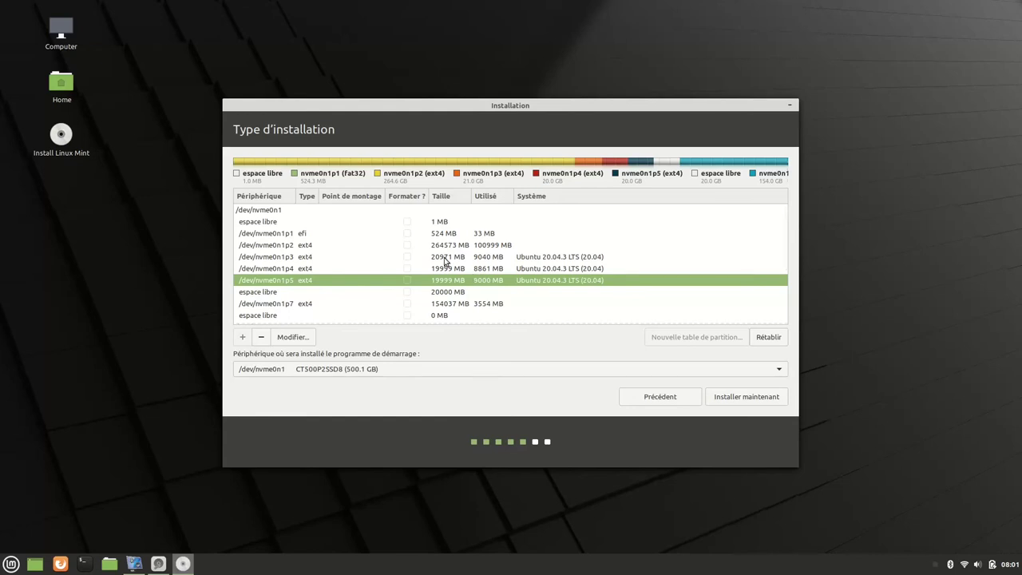
- Create a primary ext4 partition of 20001 MB in the 20000 MB free space with the mount point /
{"action": "left_click", "coordinate": [266, 294]}
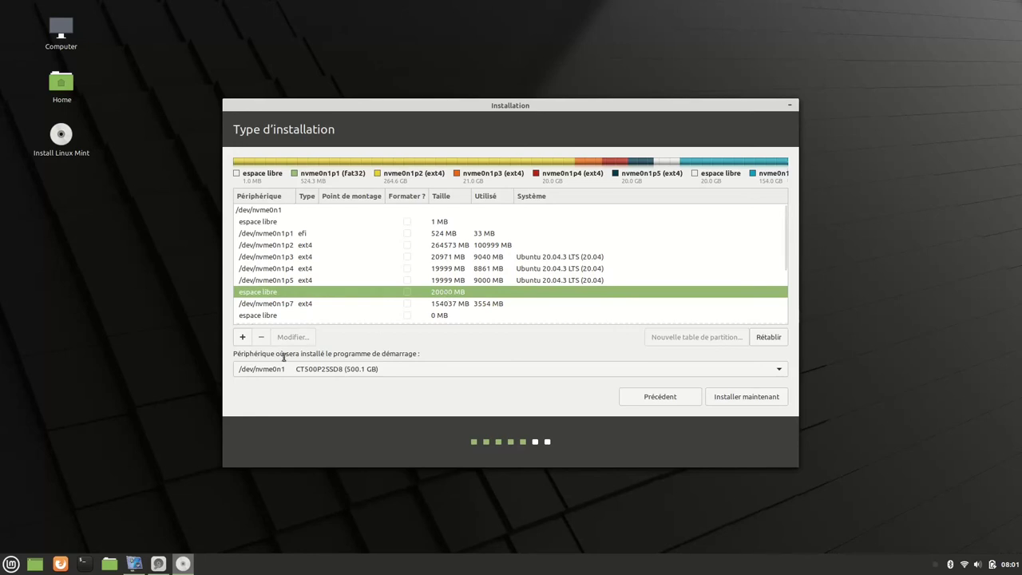
{"action": "left_click", "coordinate": [242, 336]}
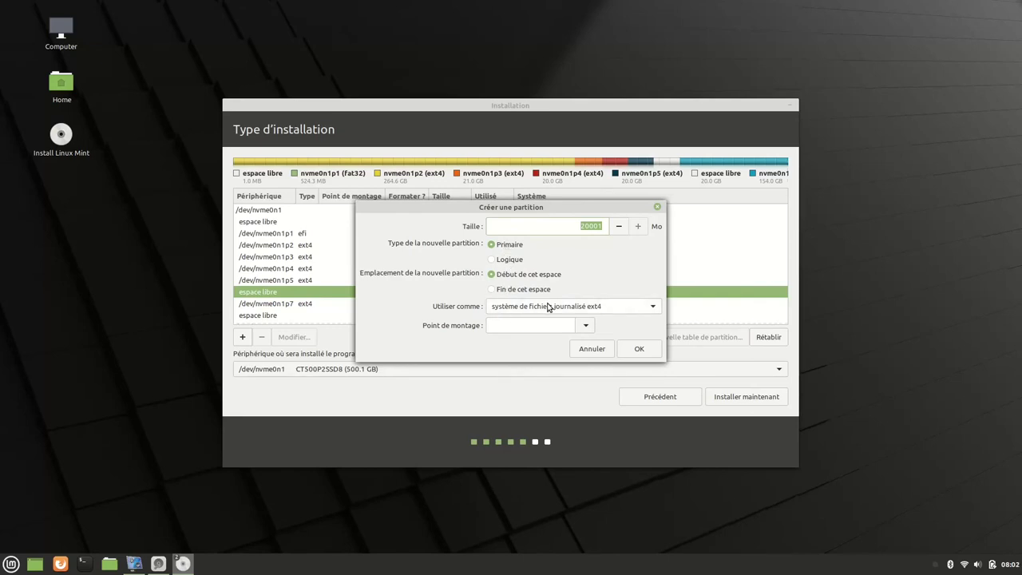
{"action": "left_click", "coordinate": [625, 311]}
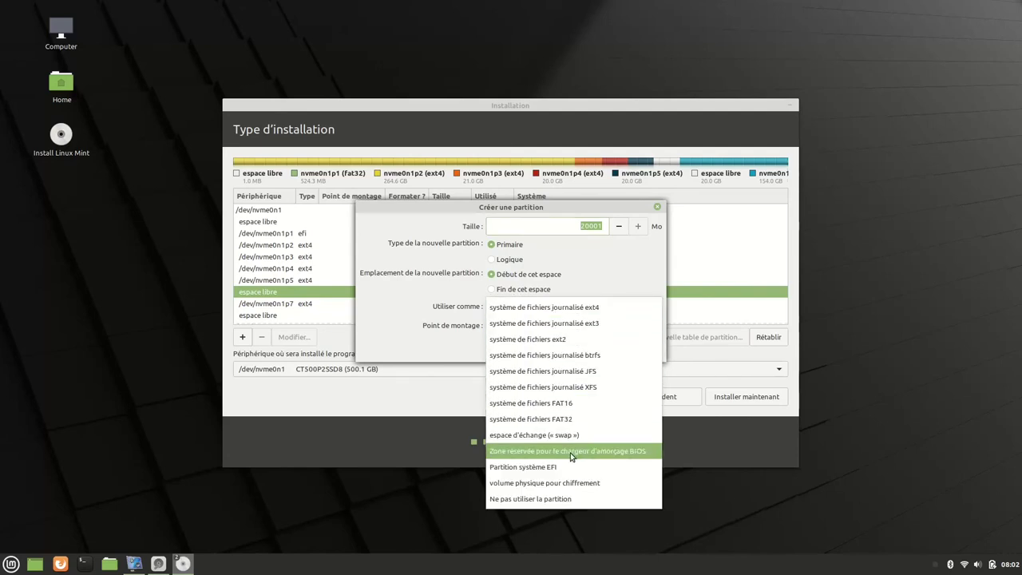
{"action": "left_click", "coordinate": [599, 309]}
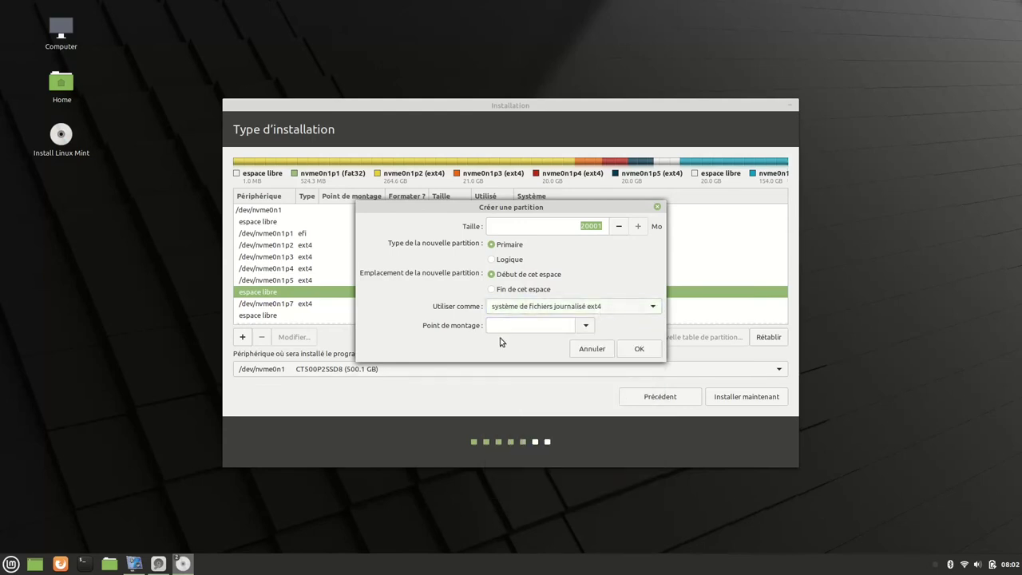
{"action": "left_click", "coordinate": [577, 329]}
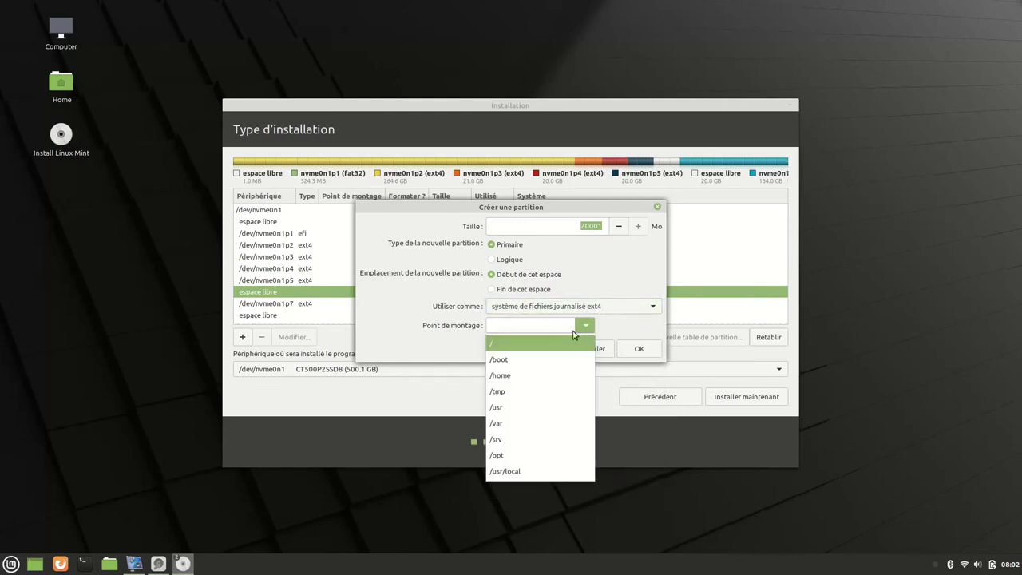
{"action": "left_click", "coordinate": [495, 349]}
{"action": "left_click", "coordinate": [639, 348]}
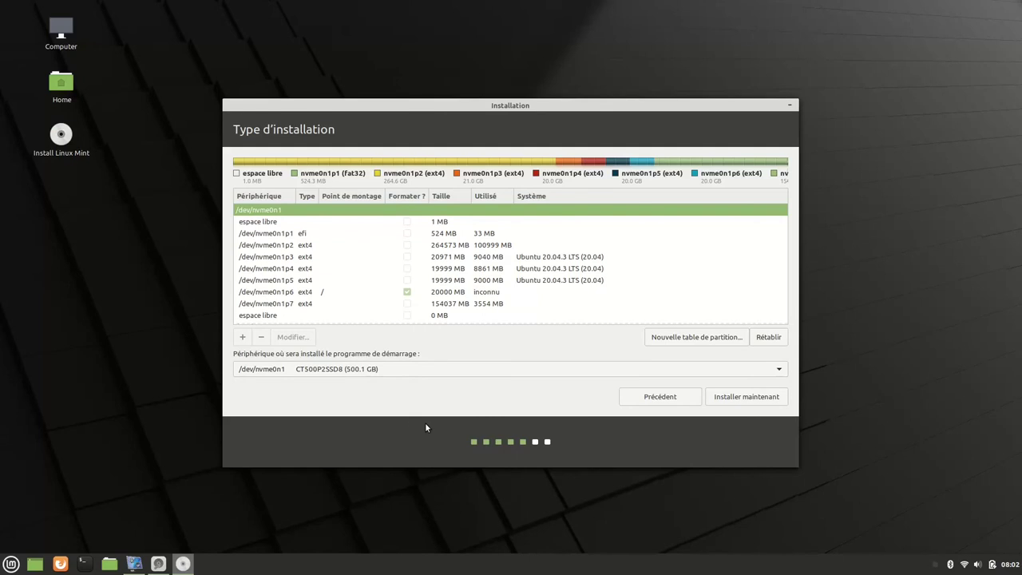
- Preview the disk changes for the manual layout, decline them, and return to the installation type choice
{"action": "left_click", "coordinate": [749, 397]}
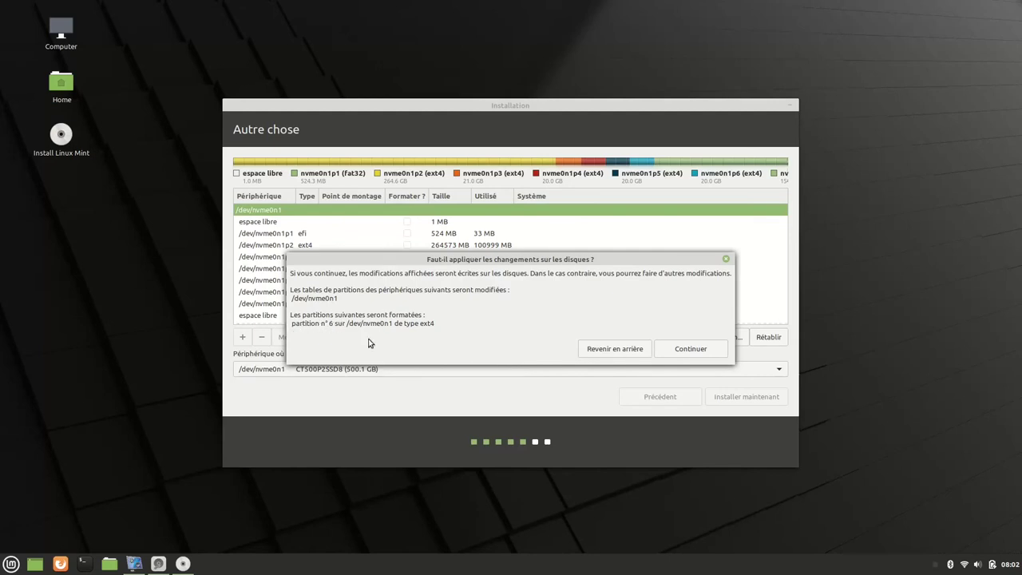
{"action": "left_click", "coordinate": [618, 349]}
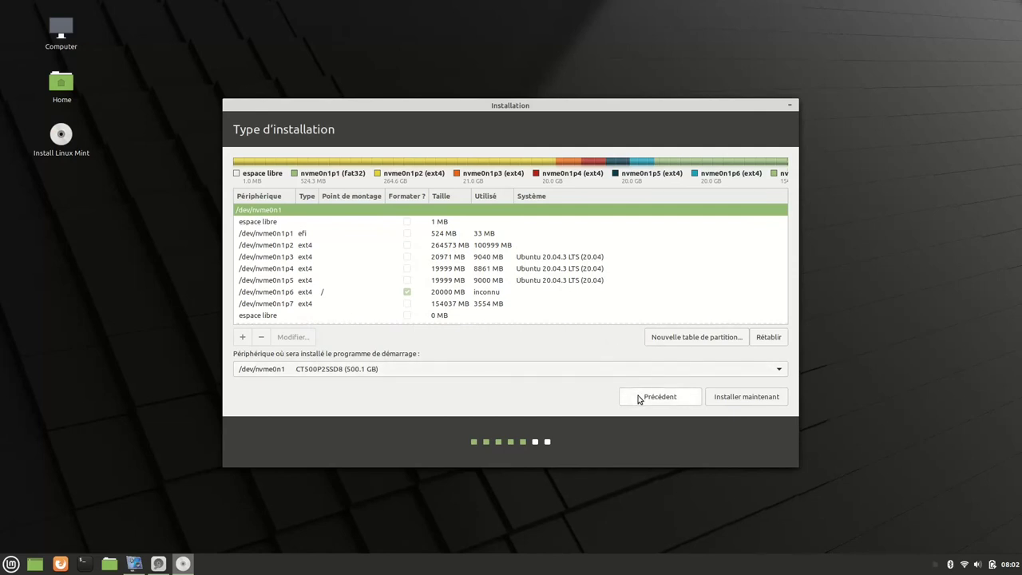
{"action": "left_click", "coordinate": [639, 399]}
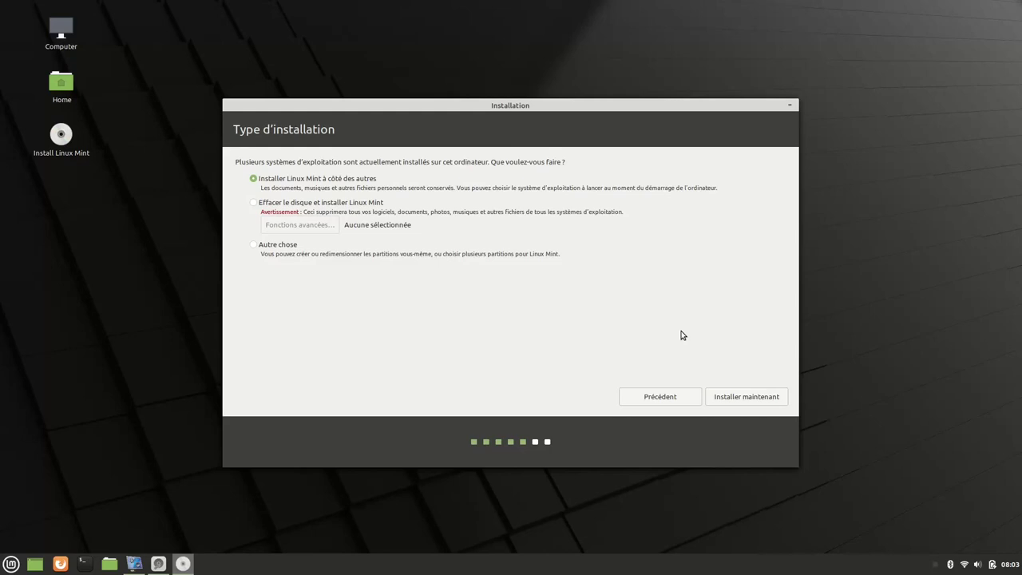
- Install Linux Mint alongside the other systems, accept the disk changes, and keep Paris as the location
{"action": "left_click", "coordinate": [743, 396]}
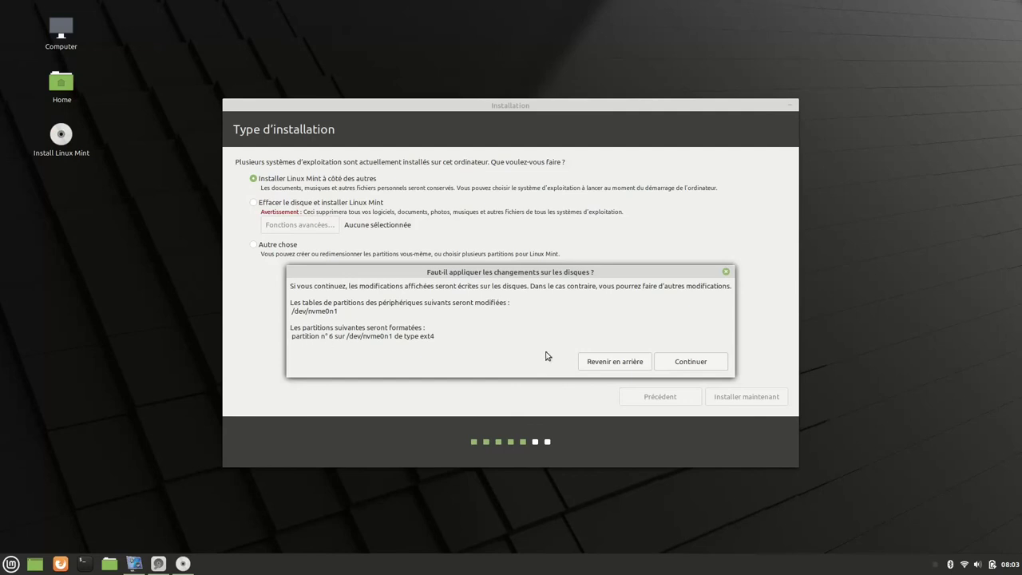
{"action": "left_click", "coordinate": [695, 367]}
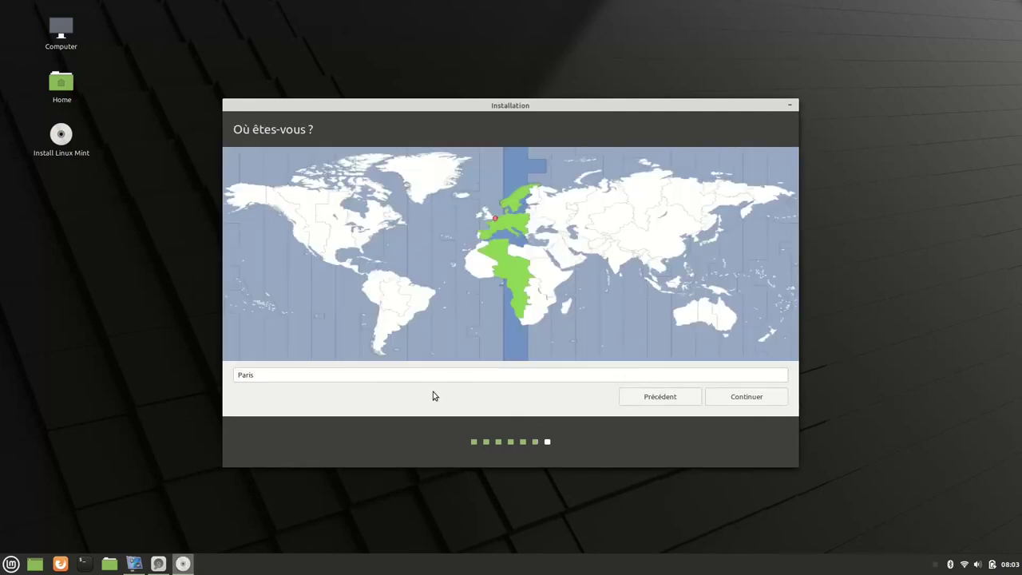
{"action": "left_click", "coordinate": [741, 397]}
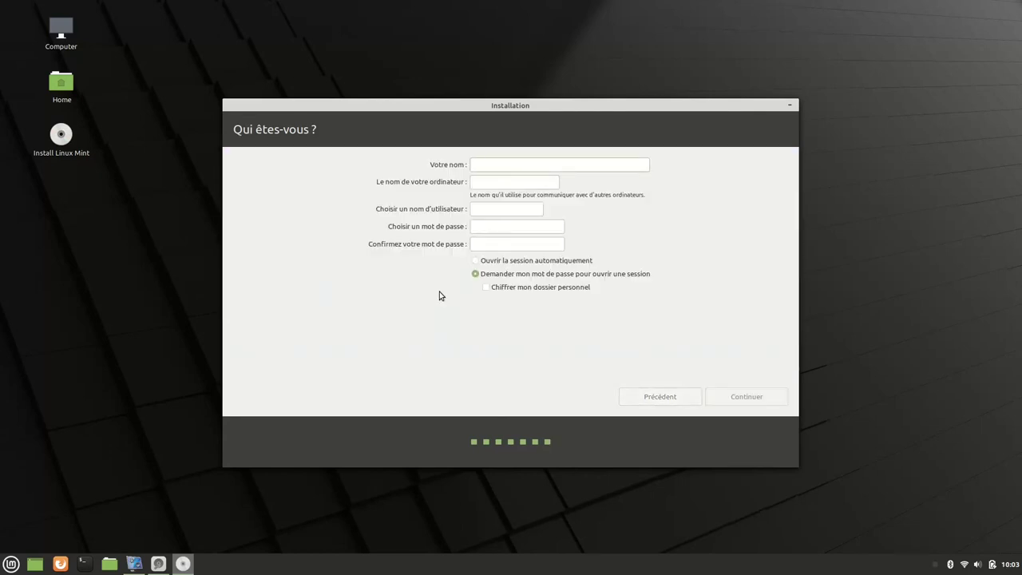
- Enter the user's name and a confirmed account password, run the installation, and choose to continue testing once it finishes
{"action": "type", "text": "Mickaël"}
{"action": "left_click", "coordinate": [478, 227]}
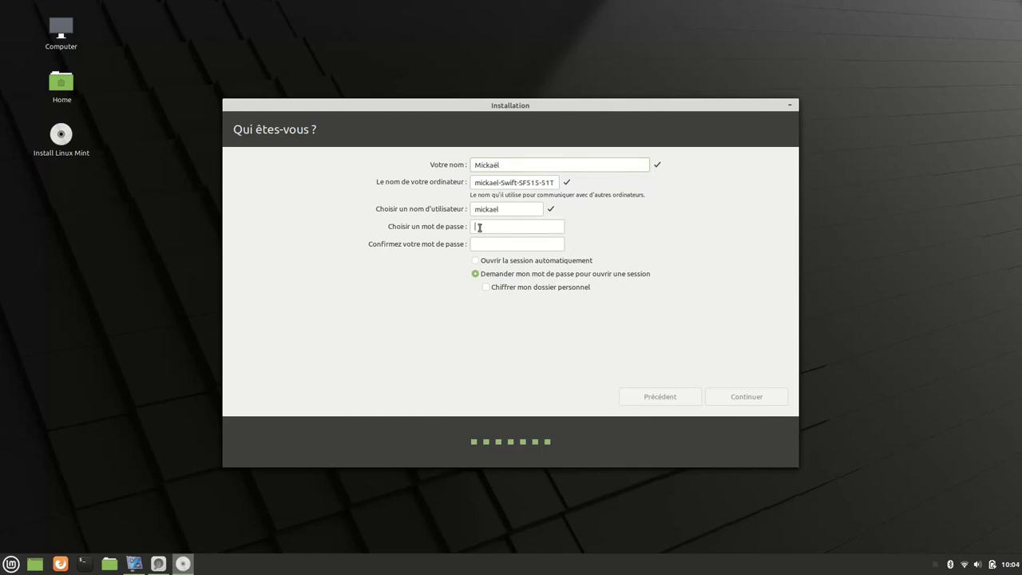
{"action": "type", "text": "m"}
{"action": "left_click", "coordinate": [481, 244]}
{"action": "type", "text": "m"}
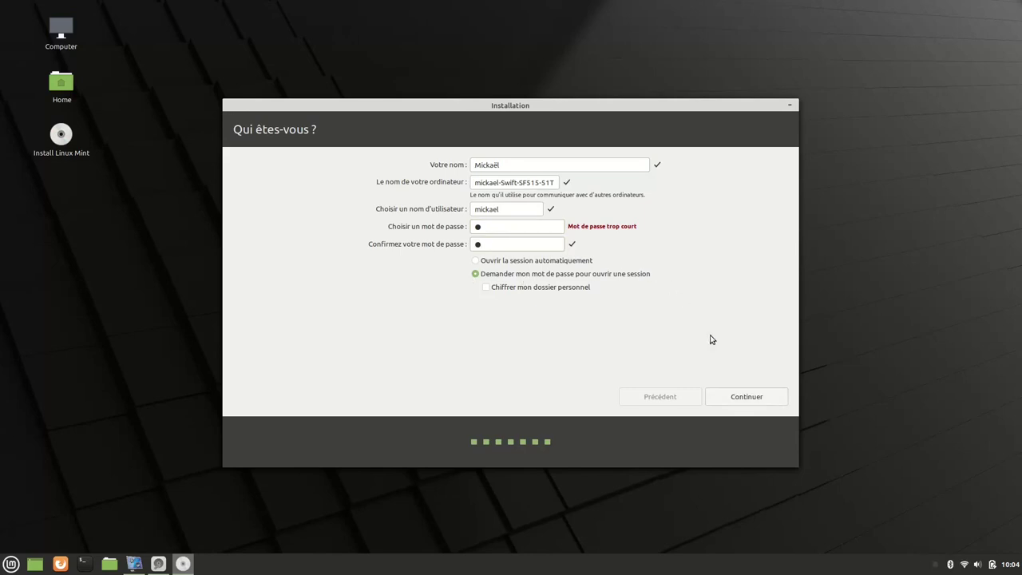
{"action": "left_click", "coordinate": [734, 397]}
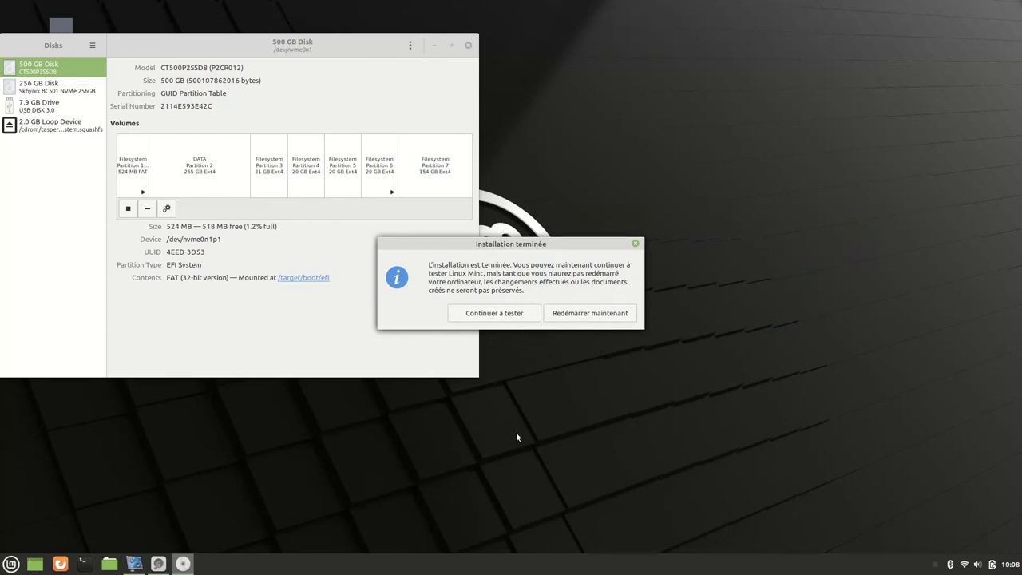
{"action": "left_click", "coordinate": [487, 314]}
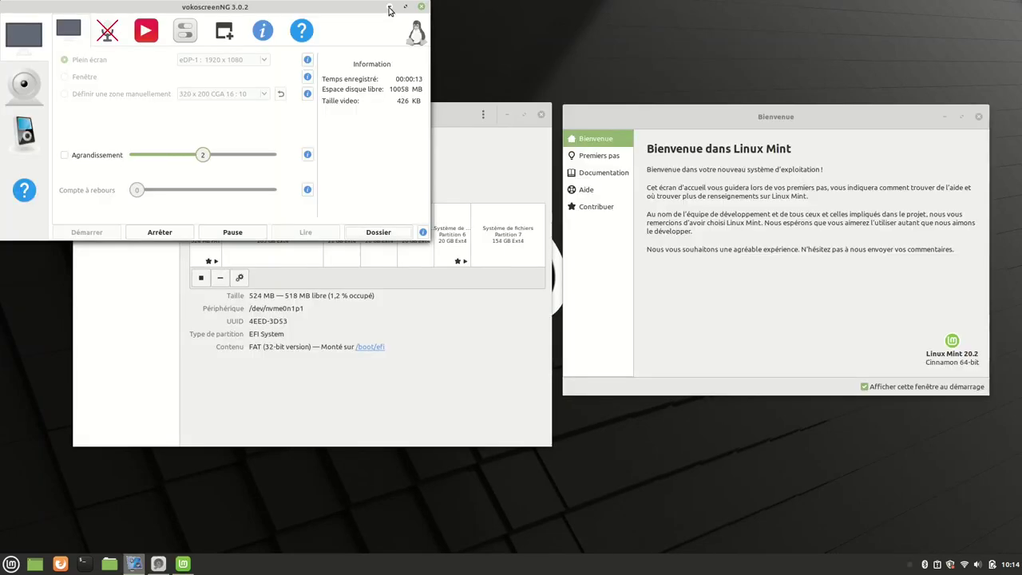
- Minimize the screen recorder, move the Disks window clear of the desktop icons, and inspect the 256 GB disk's partitions
{"action": "left_click", "coordinate": [389, 8]}
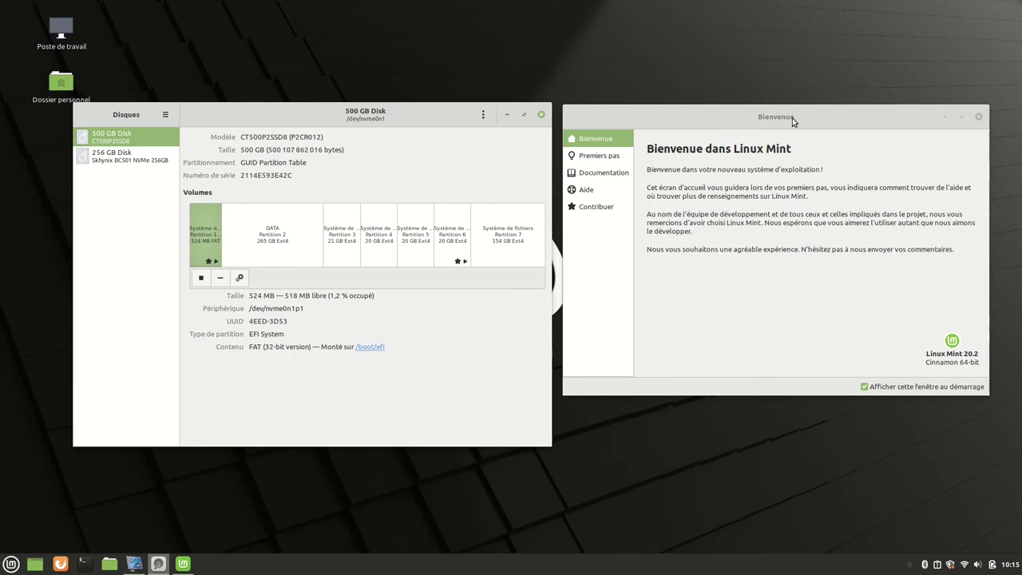
{"action": "left_click_drag", "start_coordinate": [356, 120], "coordinate": [526, 92]}
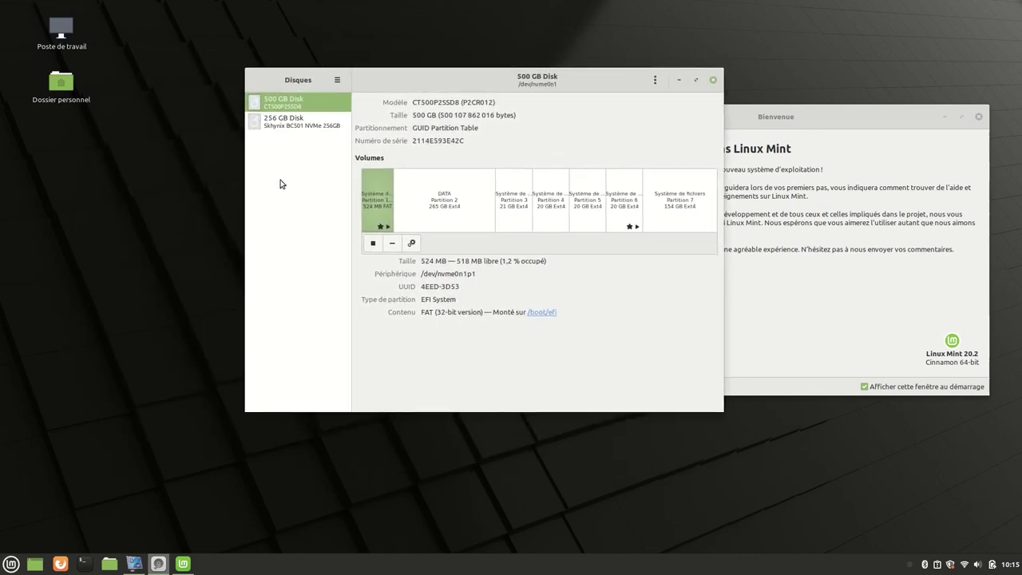
{"action": "left_click", "coordinate": [296, 122]}
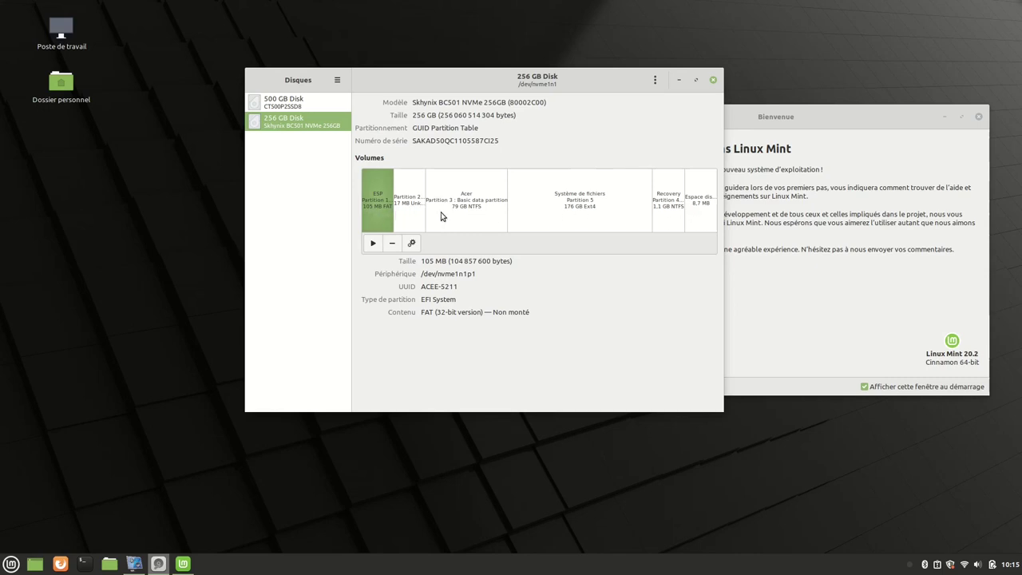
- Inspect the 500 GB disk's partitions, including the DATA partition, partitions 3, 4 and 7, and the mounted system partition 6
{"action": "left_click", "coordinate": [290, 102]}
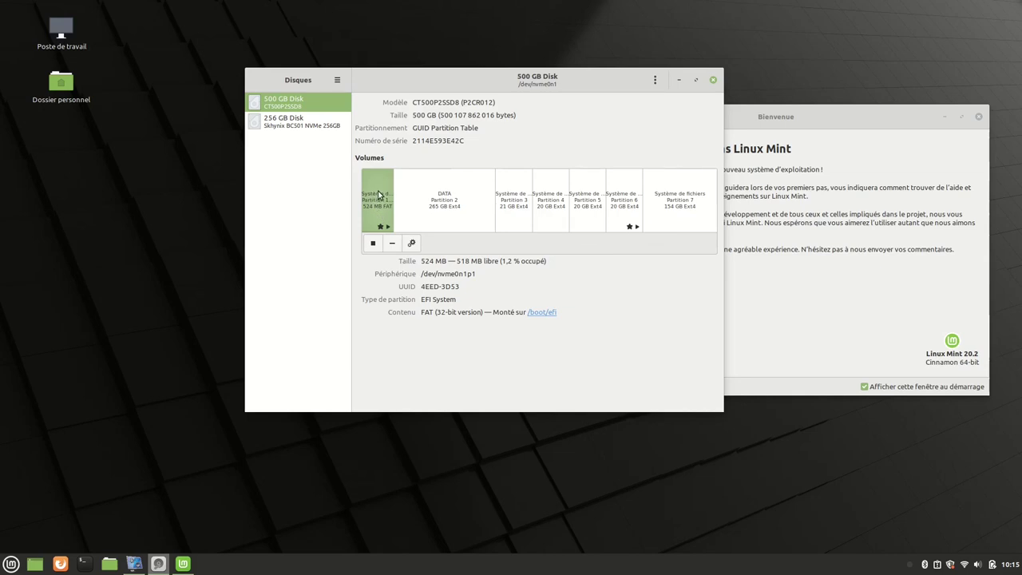
{"action": "left_click", "coordinate": [629, 201]}
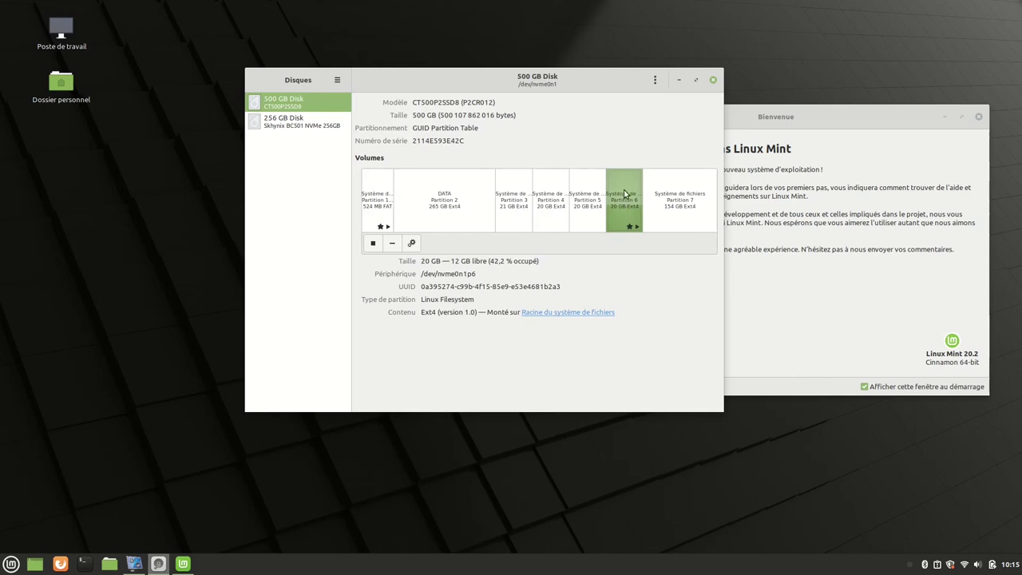
{"action": "left_click", "coordinate": [447, 217]}
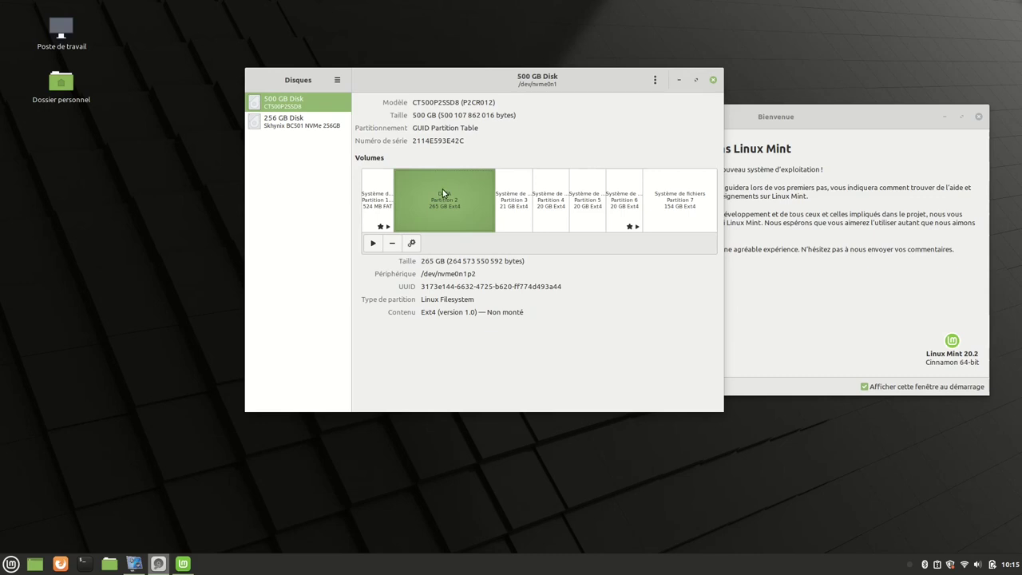
{"action": "left_click", "coordinate": [505, 198]}
{"action": "left_click", "coordinate": [546, 199]}
{"action": "left_click", "coordinate": [521, 200]}
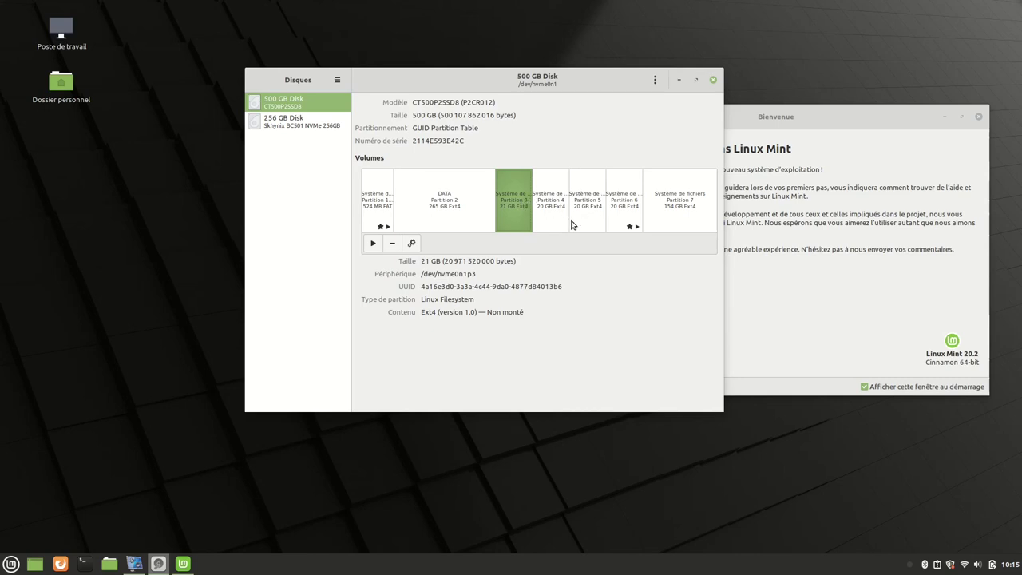
{"action": "left_click", "coordinate": [683, 209]}
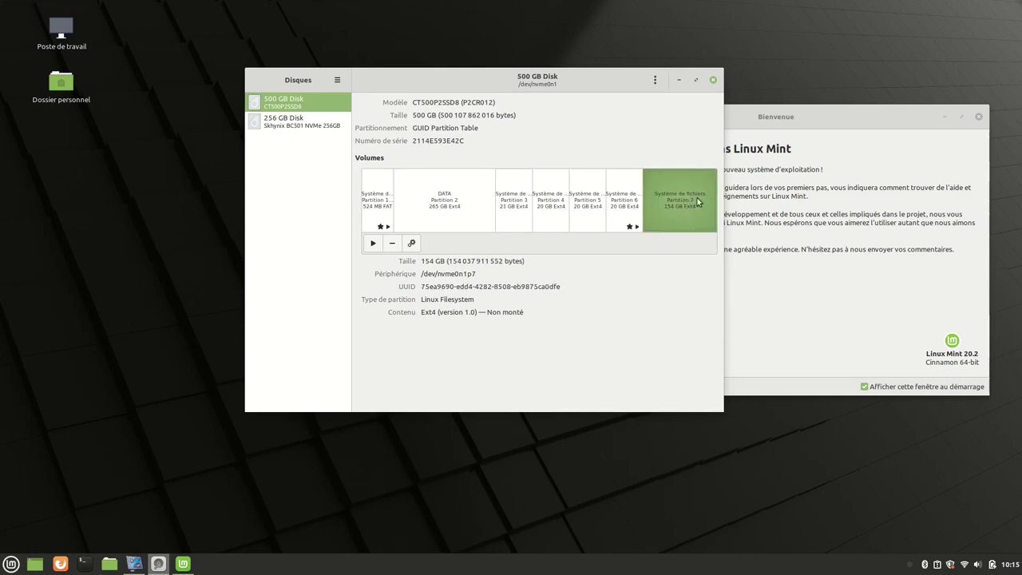
{"action": "left_click", "coordinate": [620, 192]}
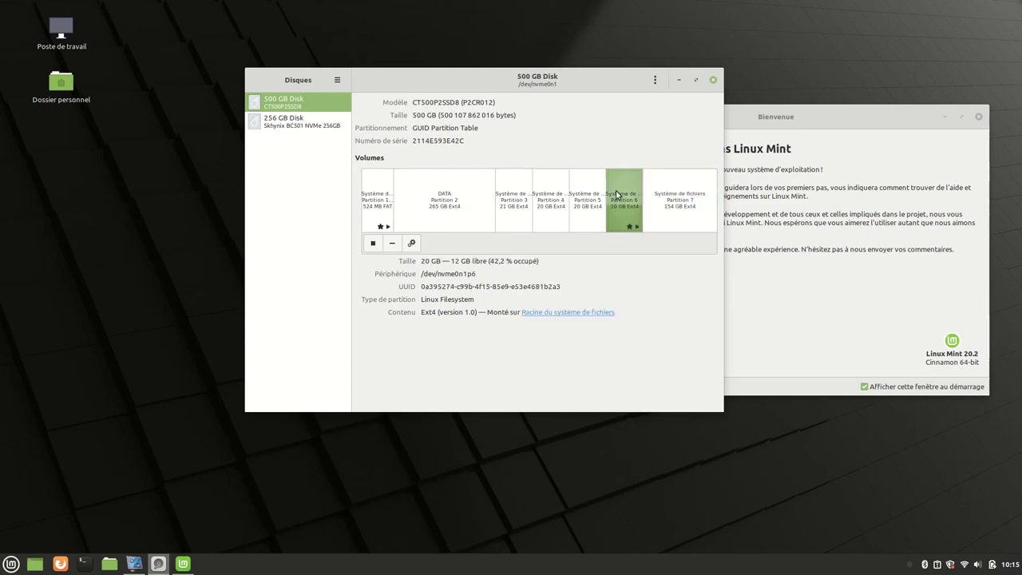